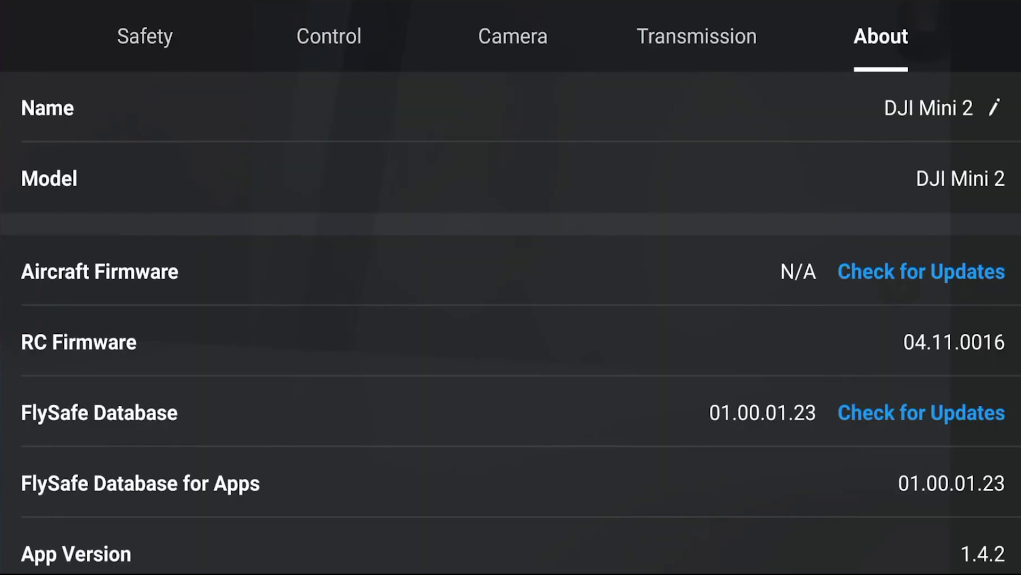
Step: Check DJI Fly's About page for a new DJI Mini 2 aircraft firmware update
click(956, 274)
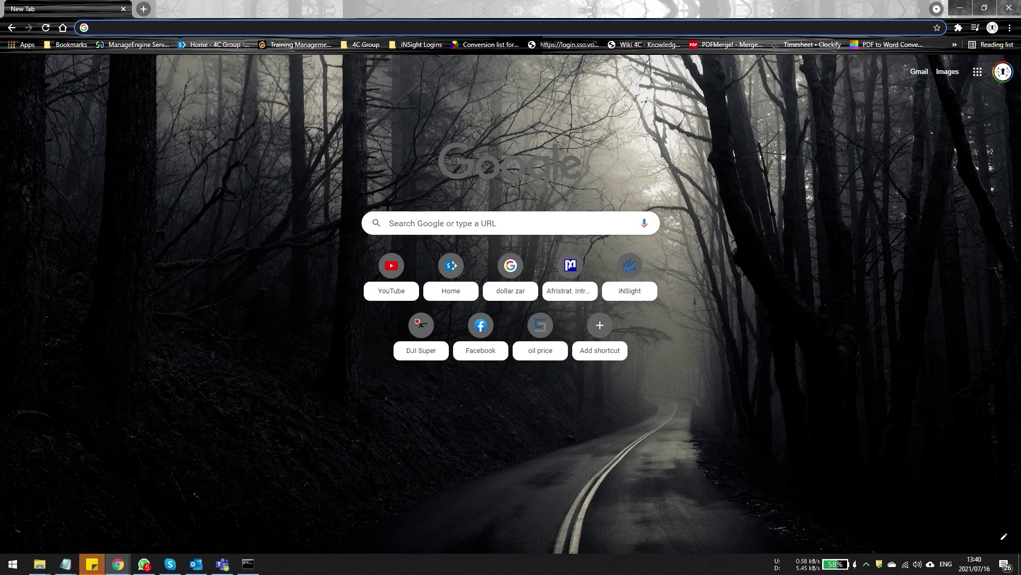
Step: Search Google for 'dji download' and open the 'Download Center - DJI' result
text(dji)
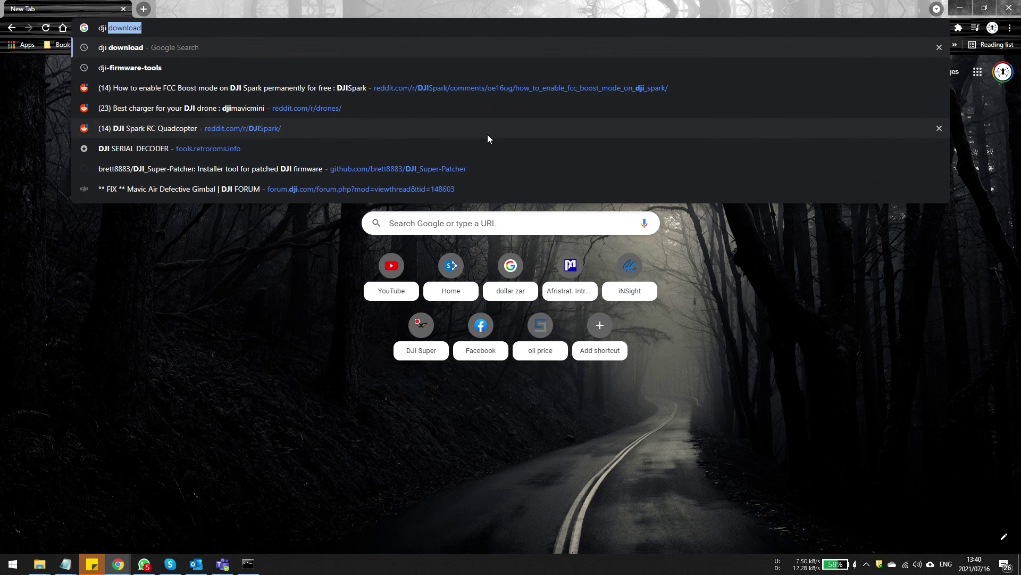
key(Return)
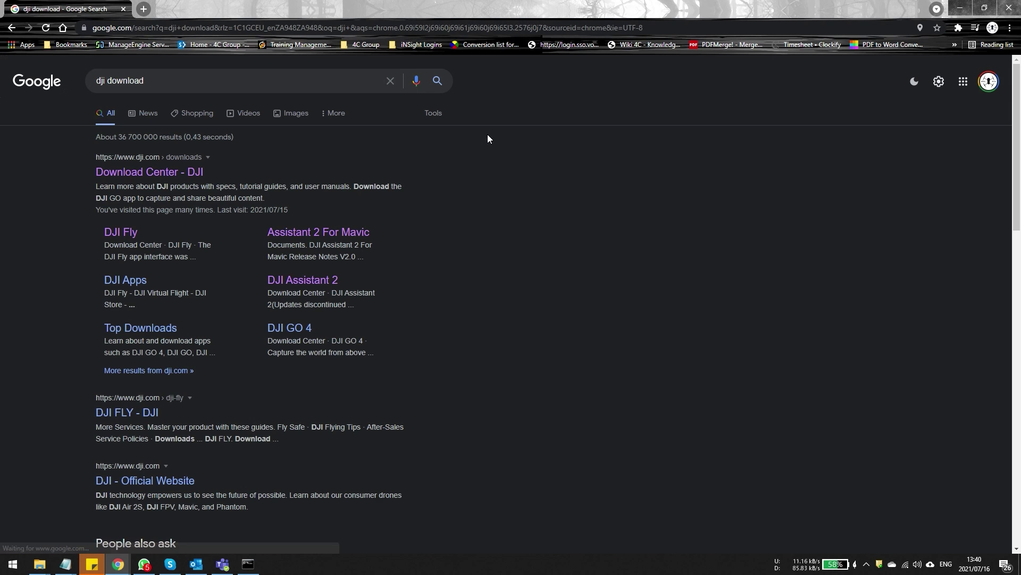
click(164, 173)
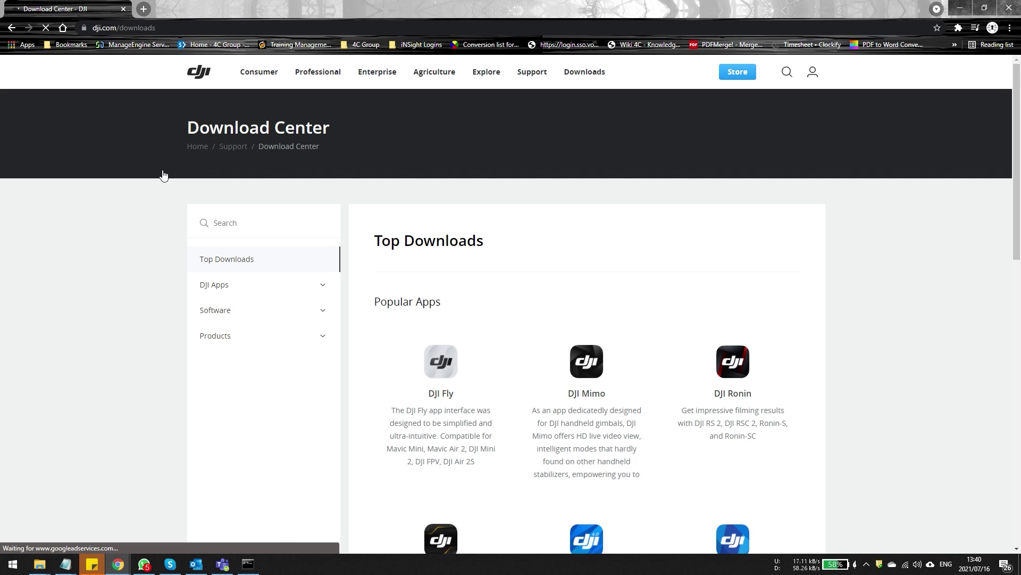
Step: Expand Software > DJI Assistant 2 Series in the Download Center sidebar
scroll(451, 301, down, 2)
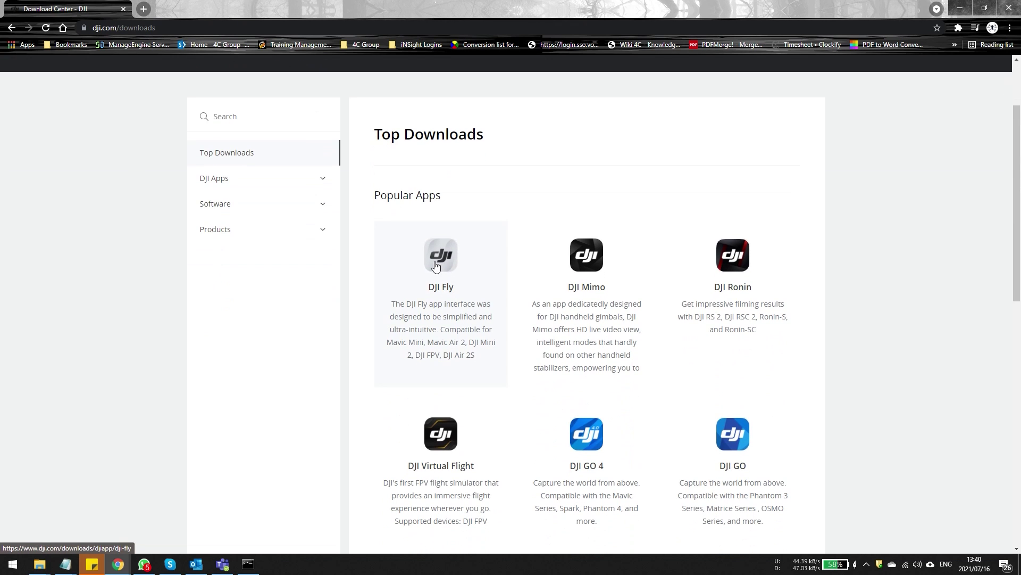
scroll(306, 257, up, 1)
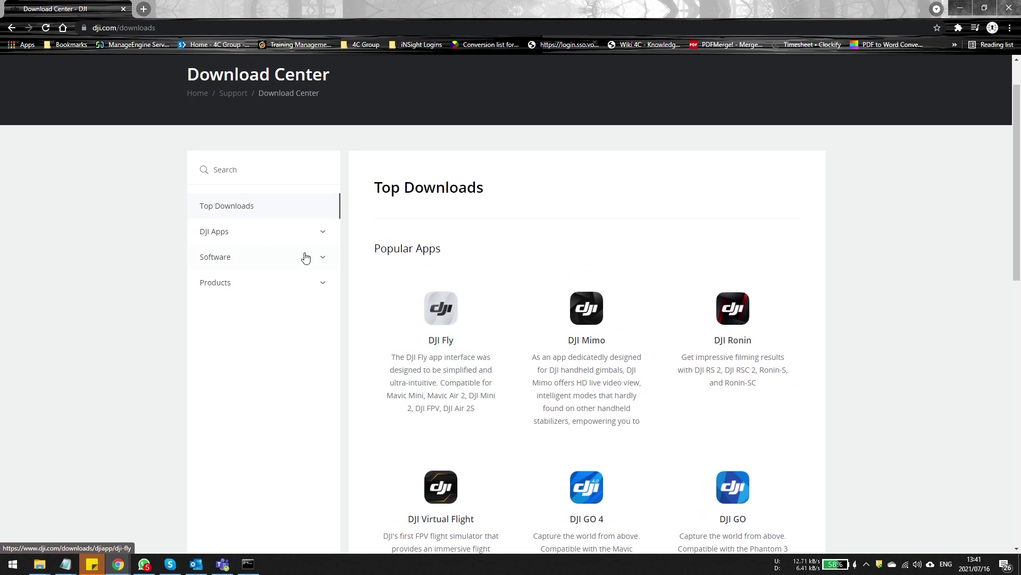
click(219, 239)
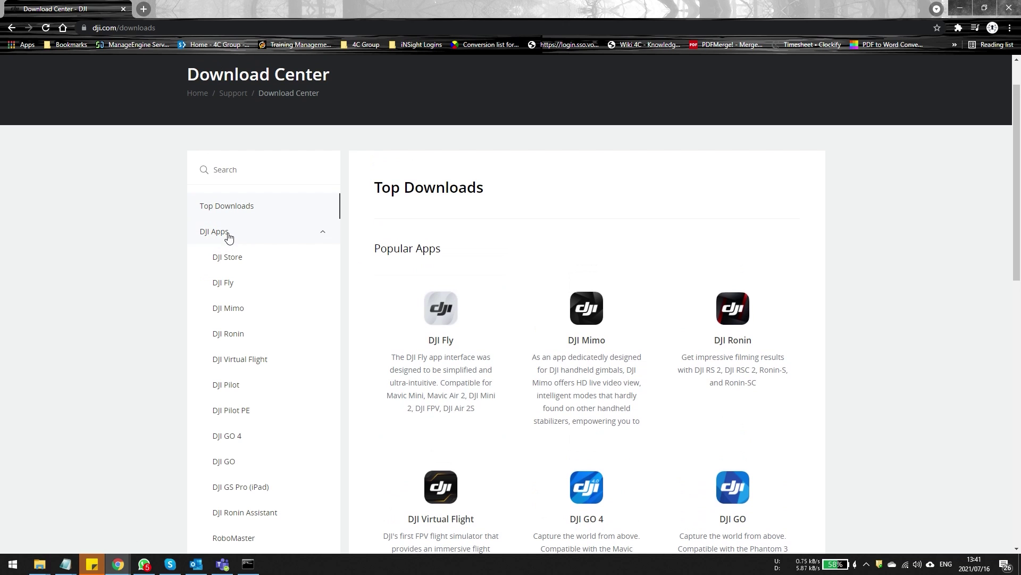
click(229, 232)
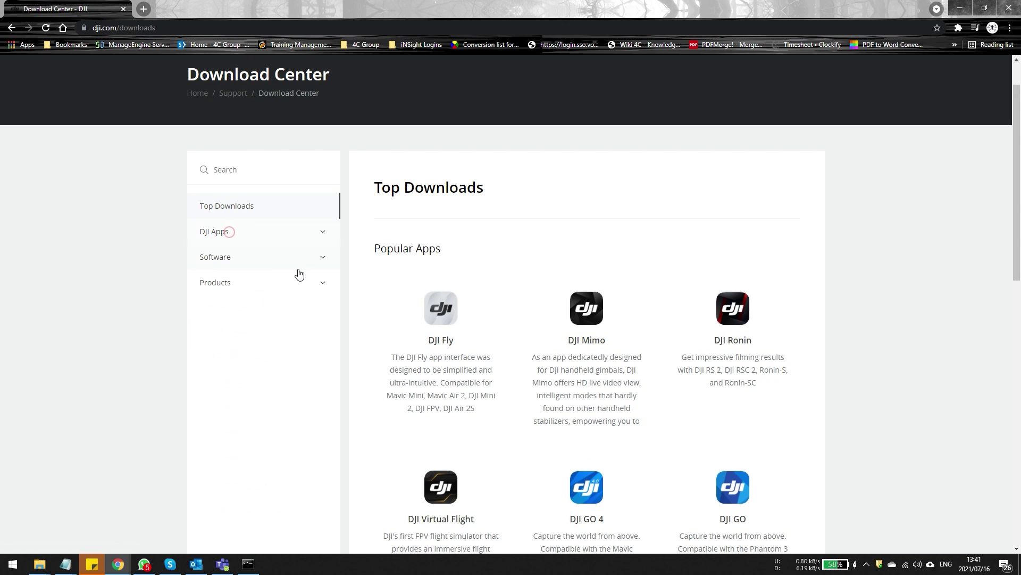
click(236, 257)
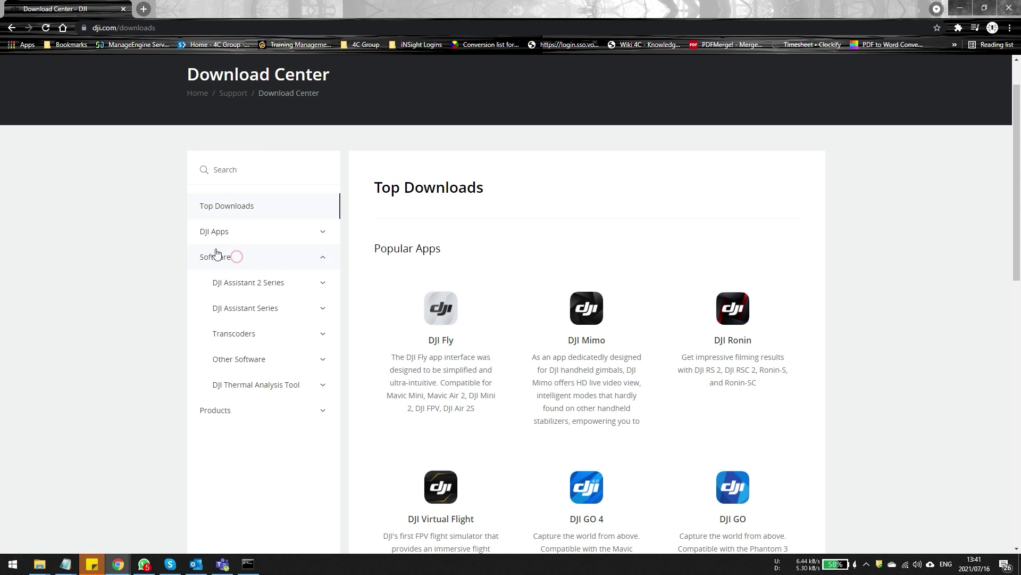
click(251, 289)
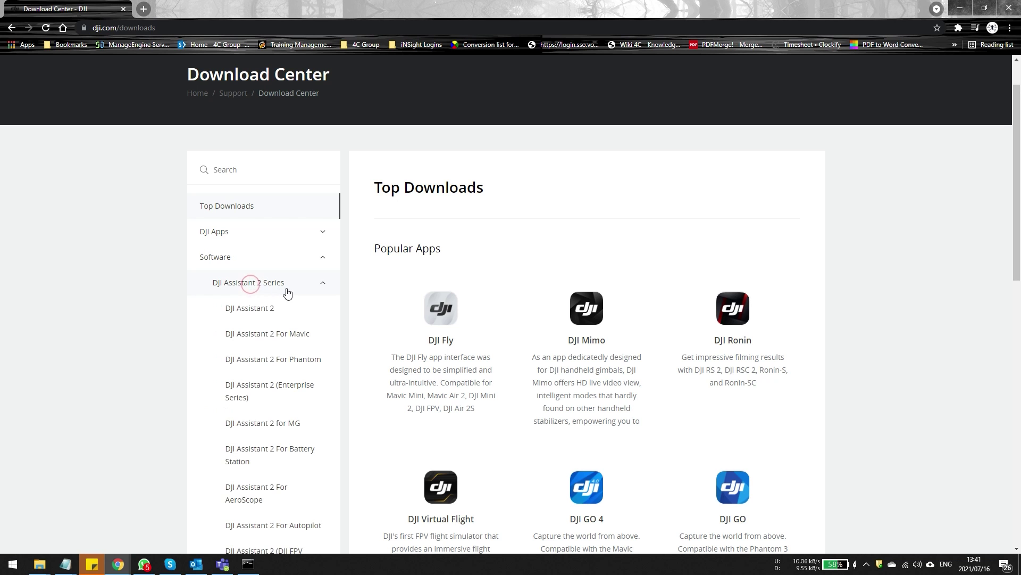
scroll(287, 290, down, 3)
scroll(291, 294, up, 1)
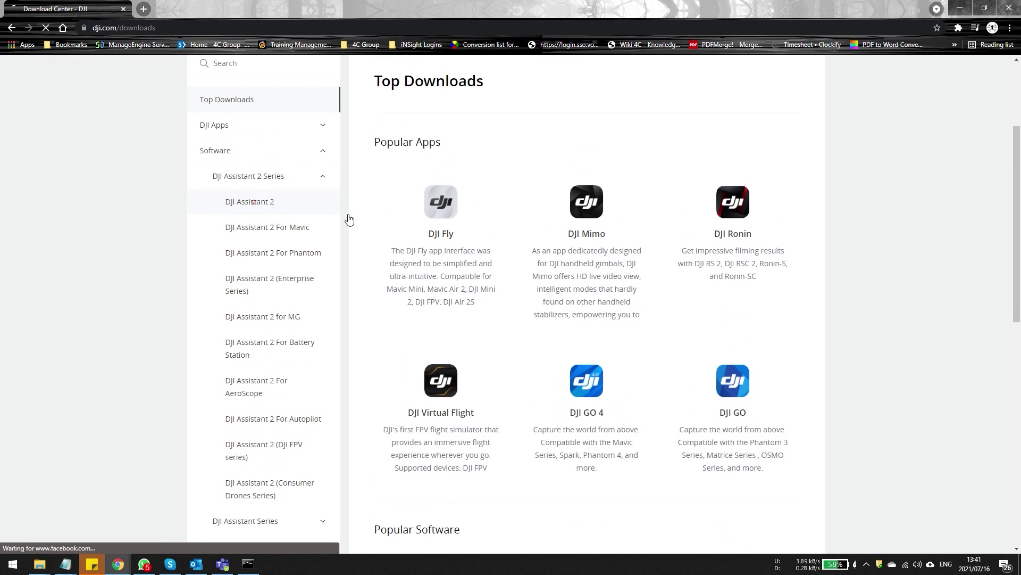
scroll(391, 346, down, 4)
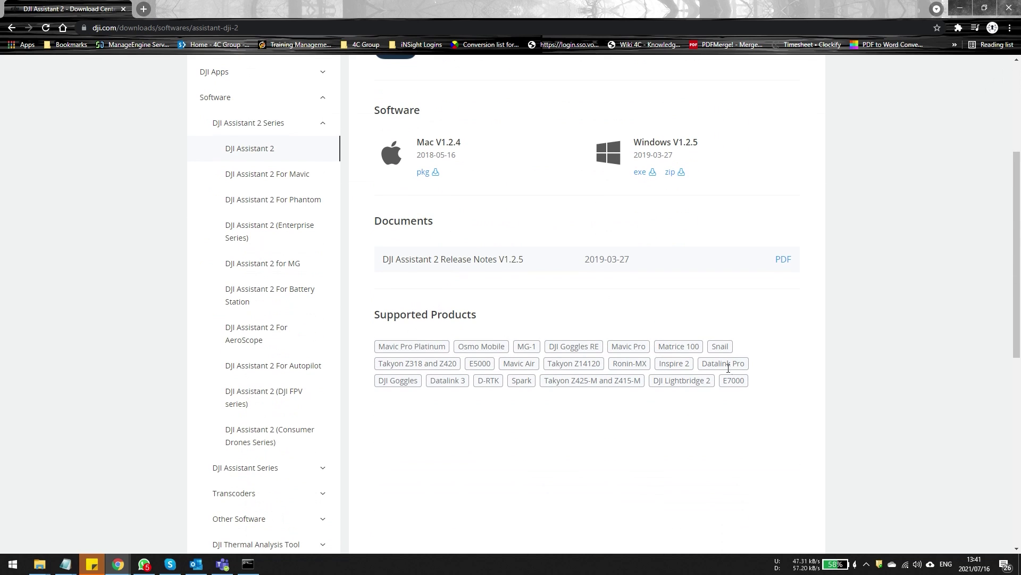
Step: Open the DJI Assistant 2 (Consumer Drones Series) page and download its Windows V2.1.5 exe
click(269, 174)
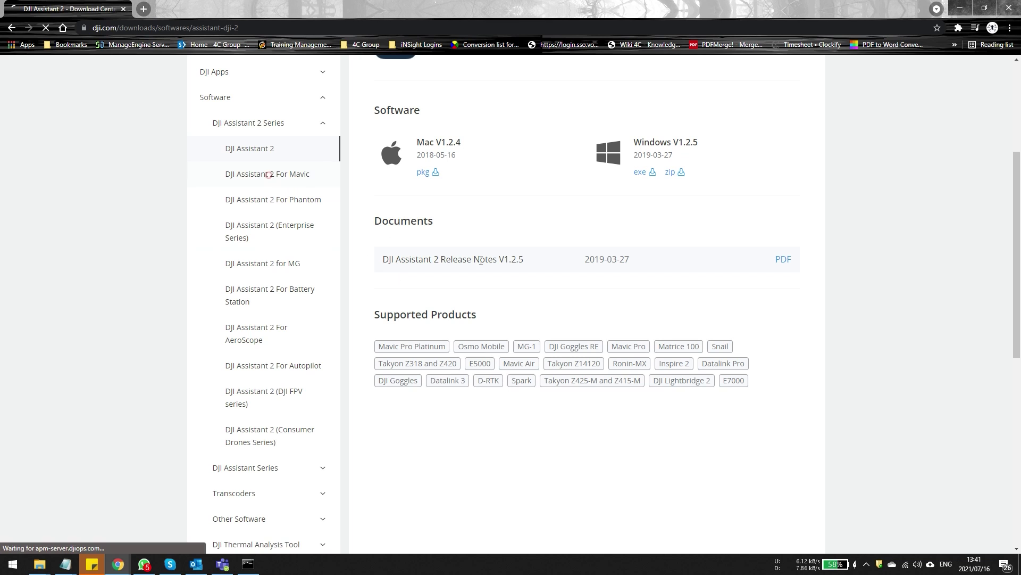
scroll(478, 303, down, 2)
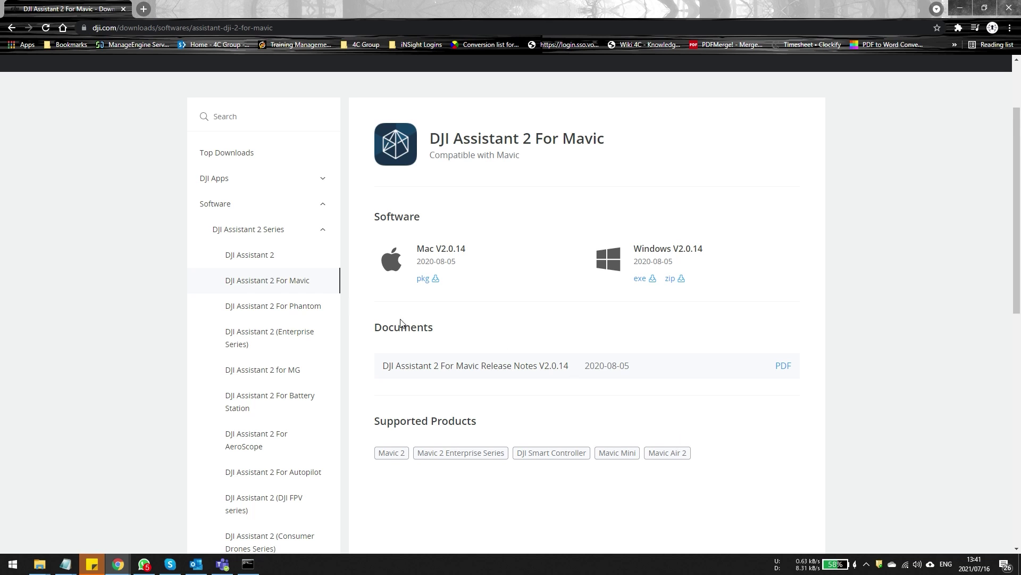
scroll(286, 347, down, 2)
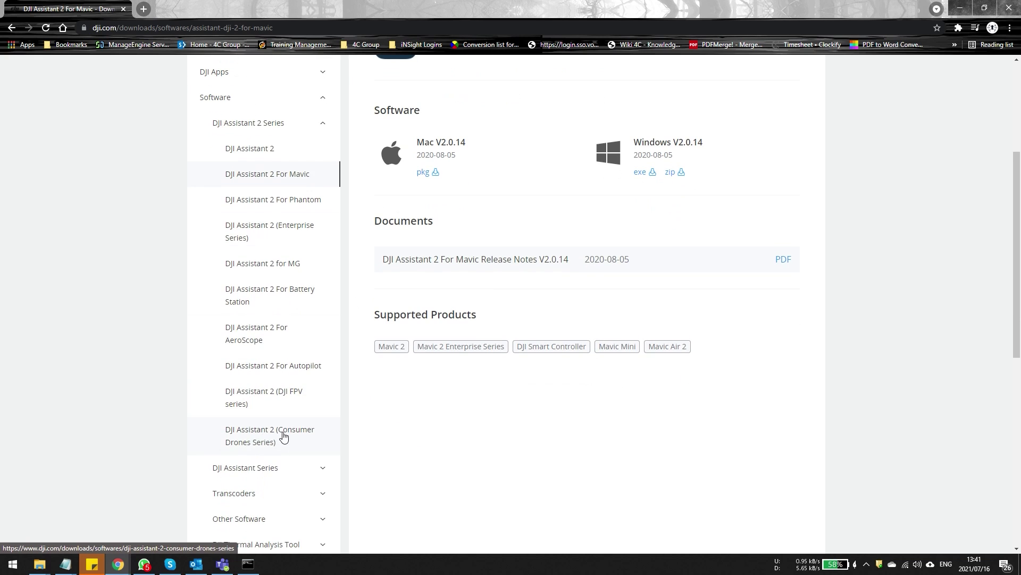
click(260, 434)
scroll(540, 350, down, 3)
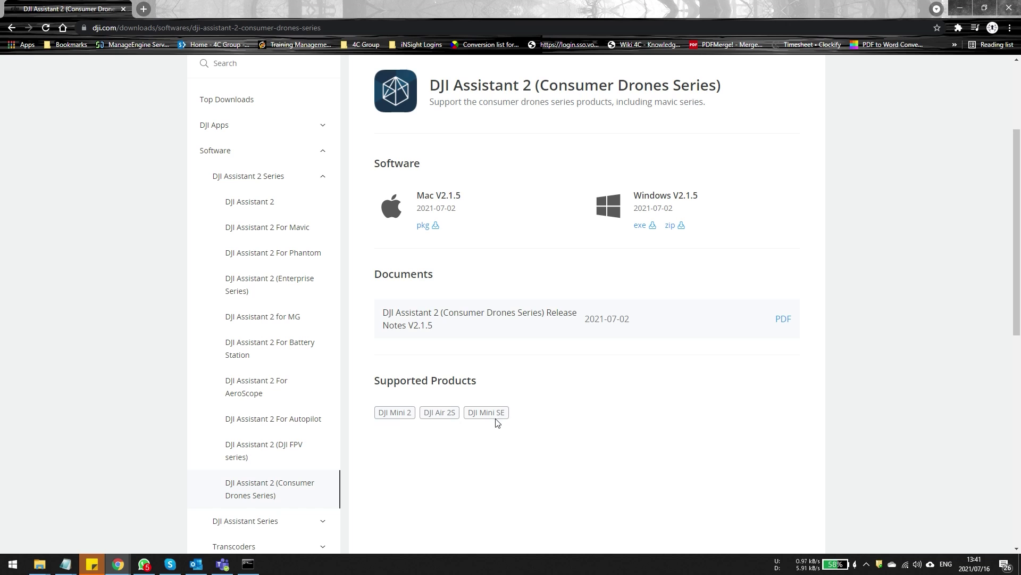
click(640, 225)
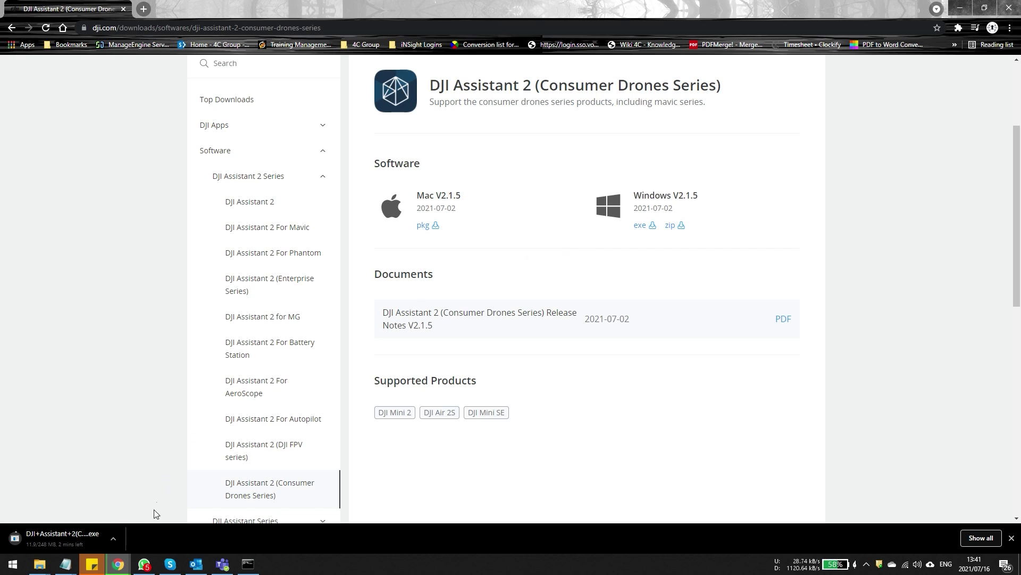
Step: Cancel the new DJI Assistant download and centre the Downloads folder window
click(117, 541)
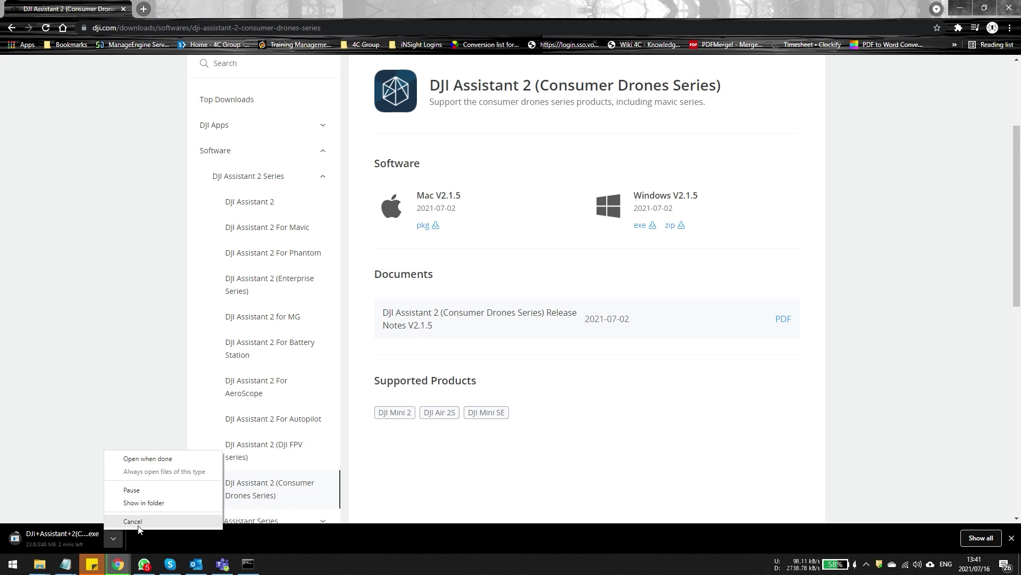
click(143, 502)
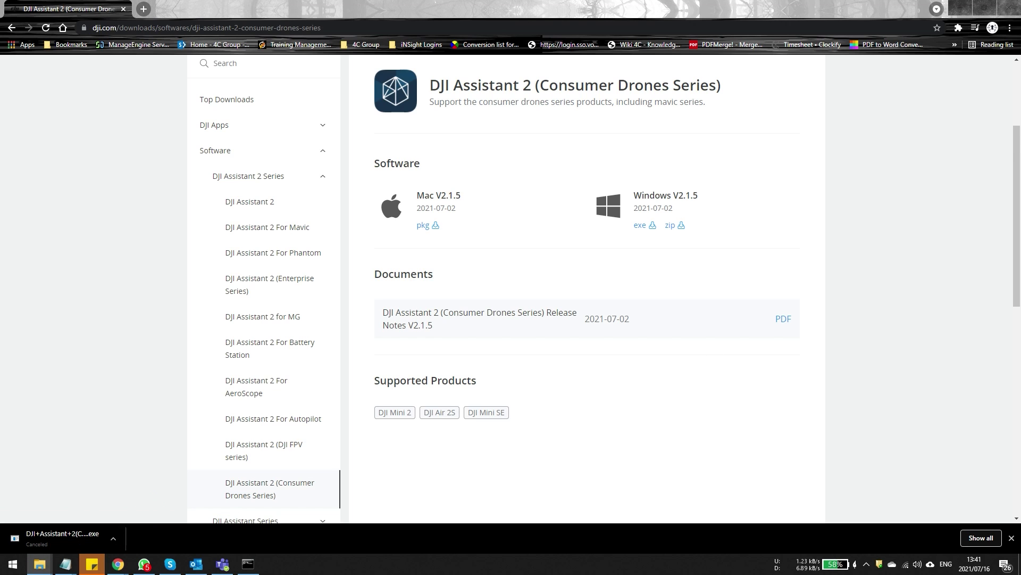
drag(1000, 135, 510, 150)
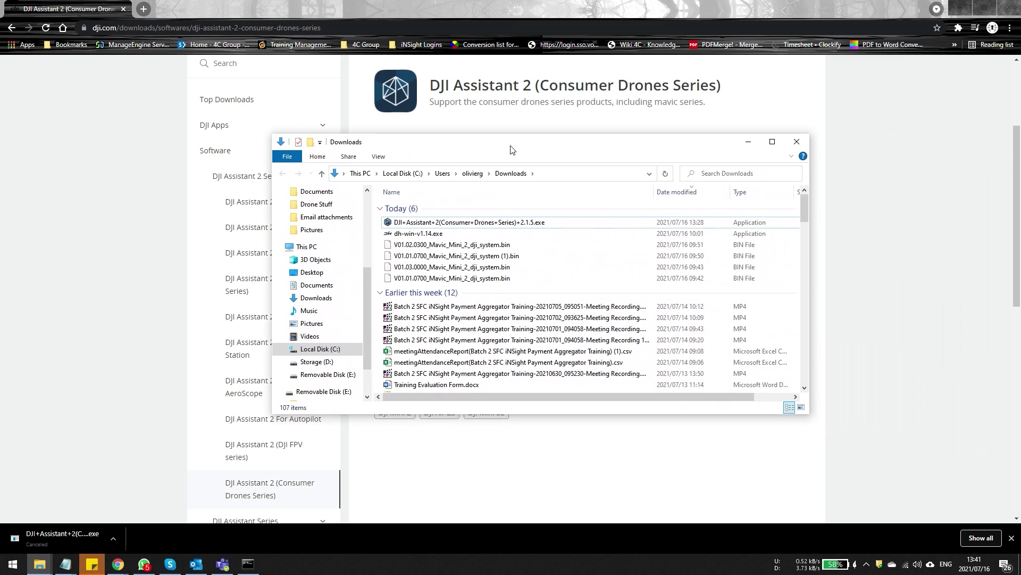
Step: Install DJI Assistant 2 from the saved exe with default settings, without launching after setup
double_click(436, 223)
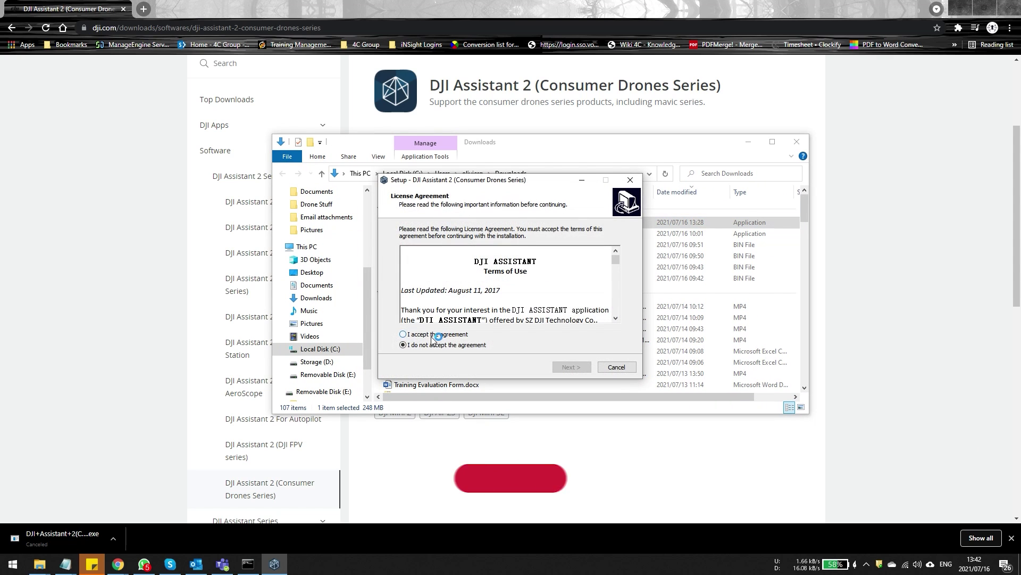
click(556, 368)
click(568, 368)
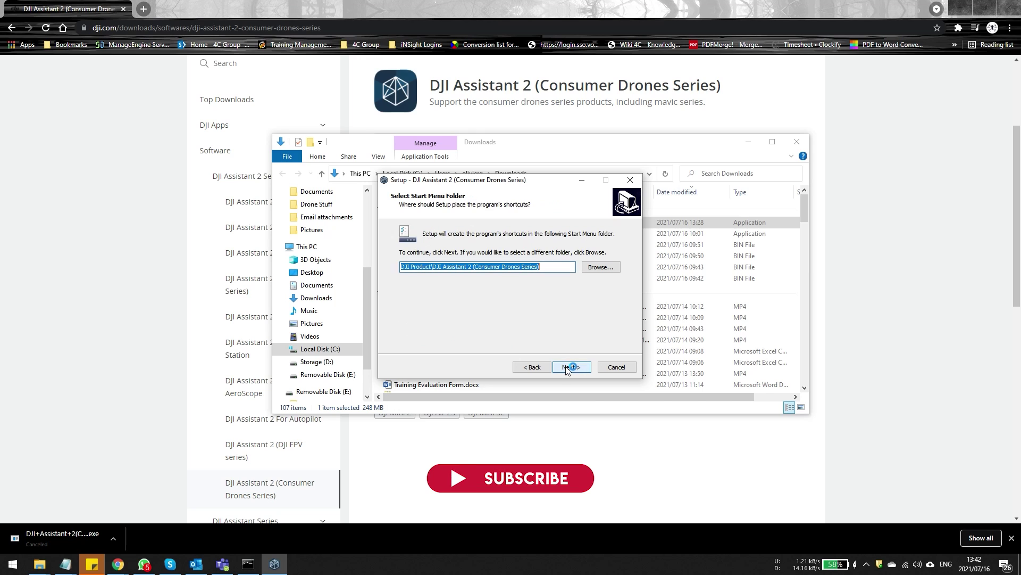
click(568, 368)
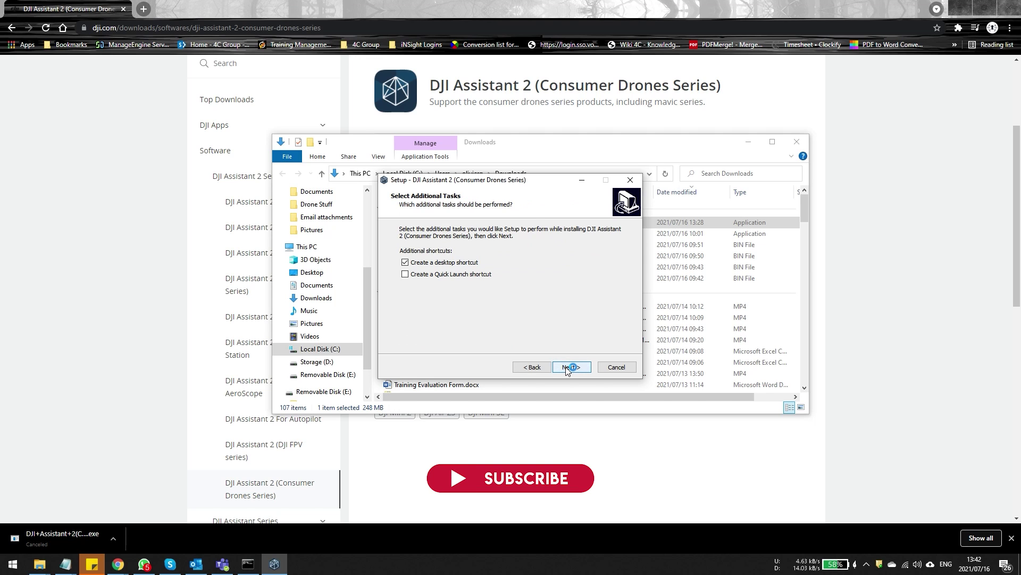
click(567, 368)
click(569, 367)
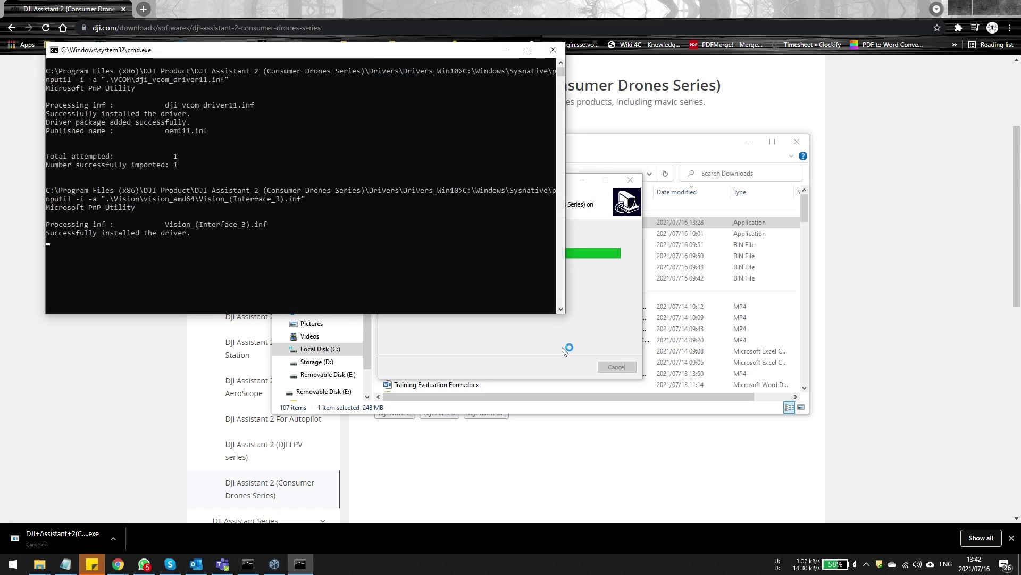
click(527, 282)
click(571, 368)
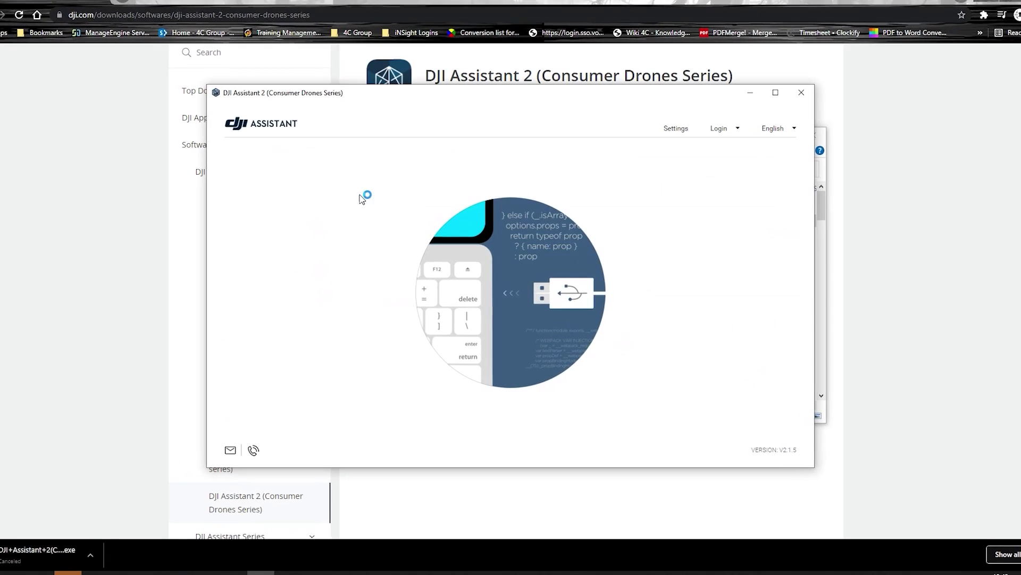
Step: Accept the terms and privacy policy, decline the improvement program, and open the DJI MINI 2
click(515, 413)
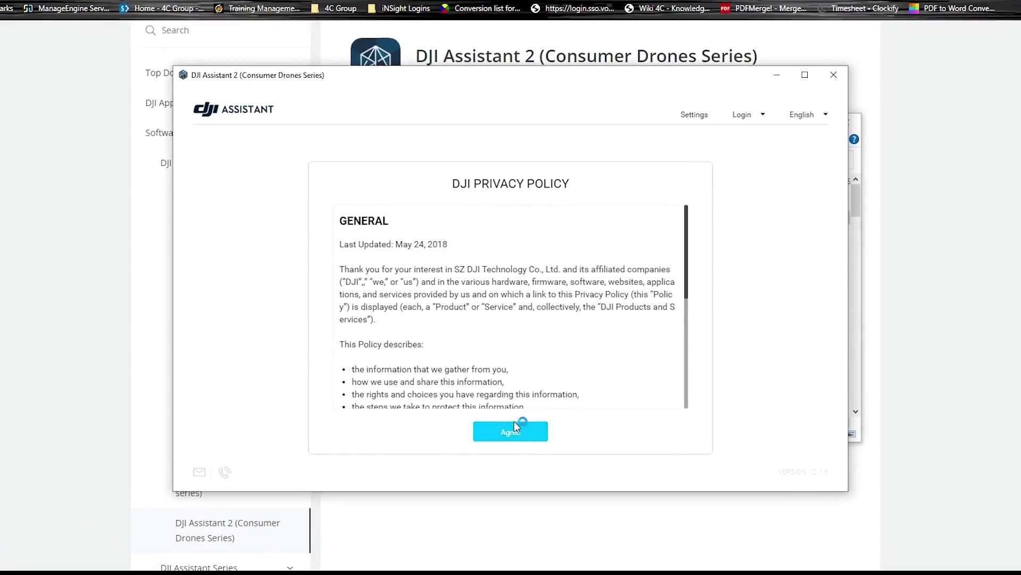
click(514, 428)
click(521, 441)
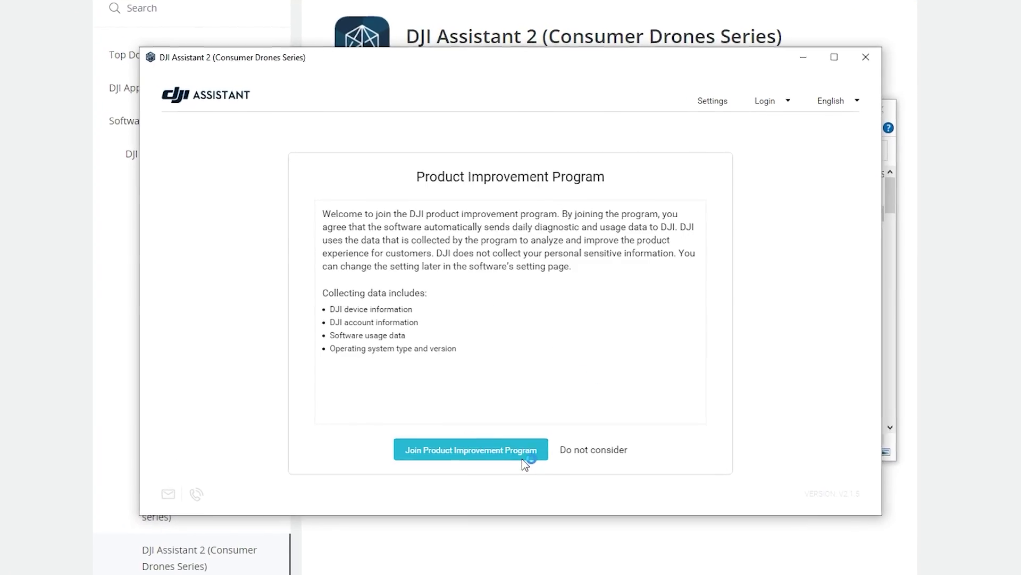
click(606, 450)
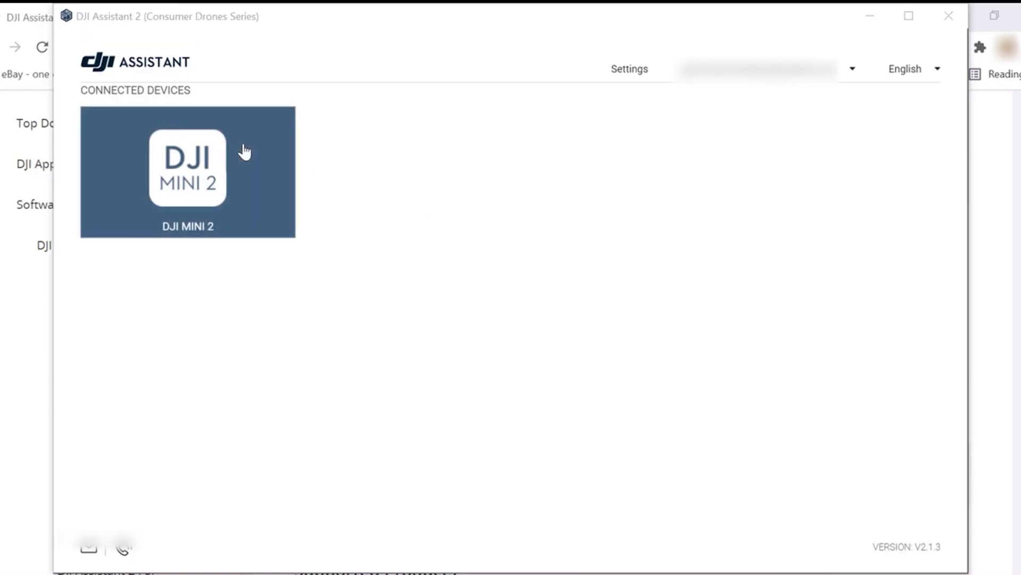
click(200, 183)
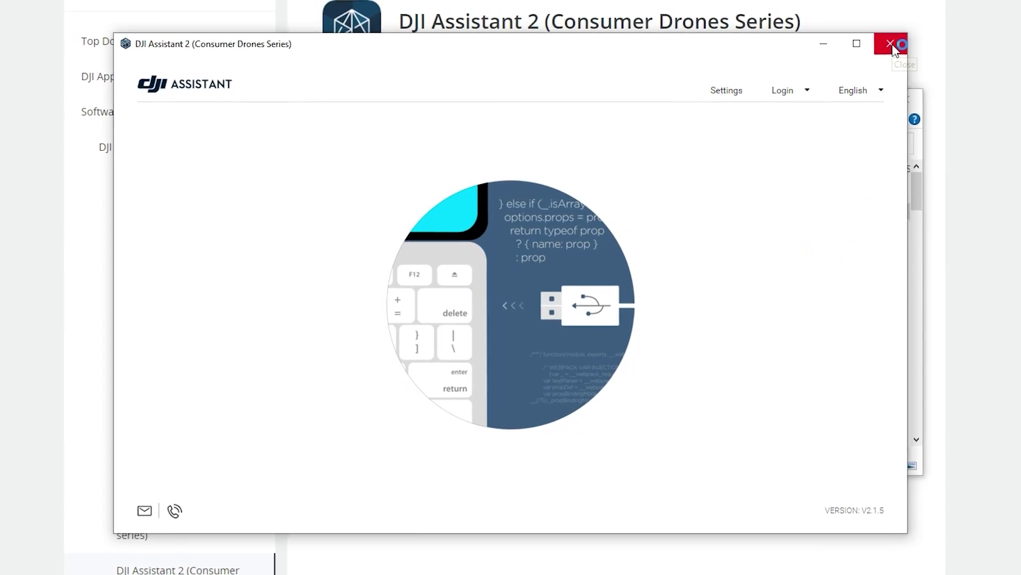
Step: Quit DJI Assistant 2, select dh-win-v1.14.exe in Explorer, and return to Chrome
click(892, 45)
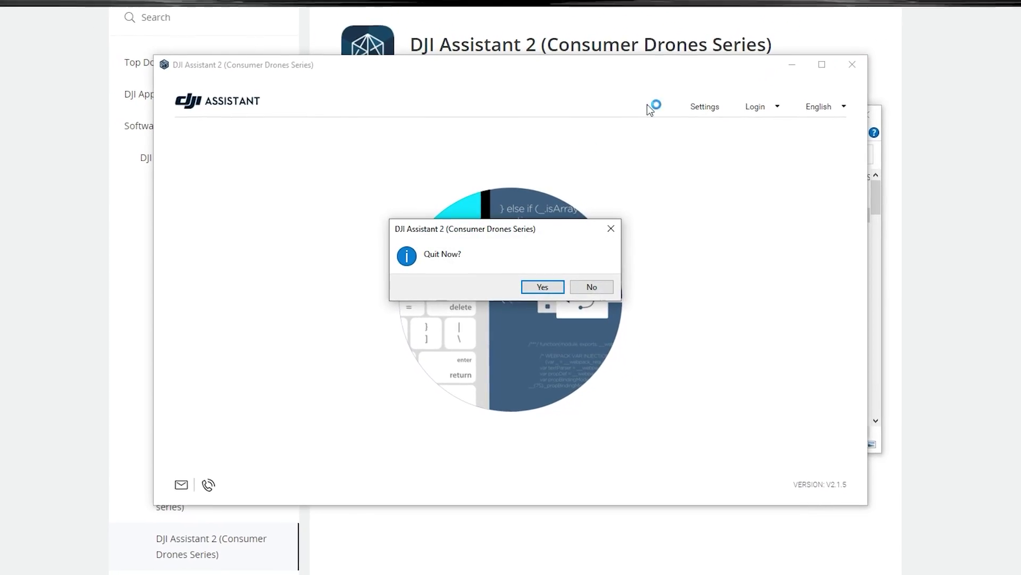
click(543, 287)
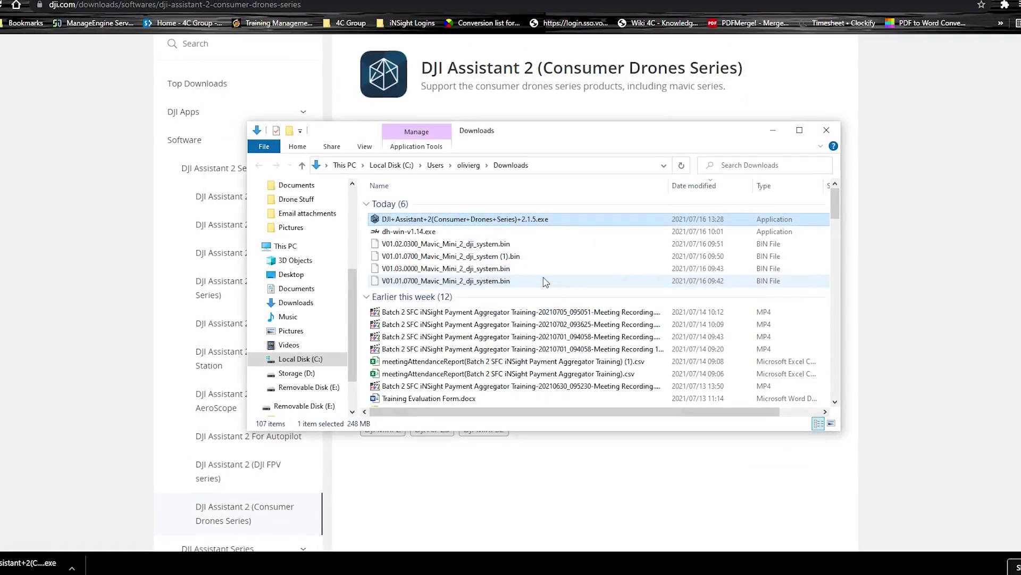
click(391, 231)
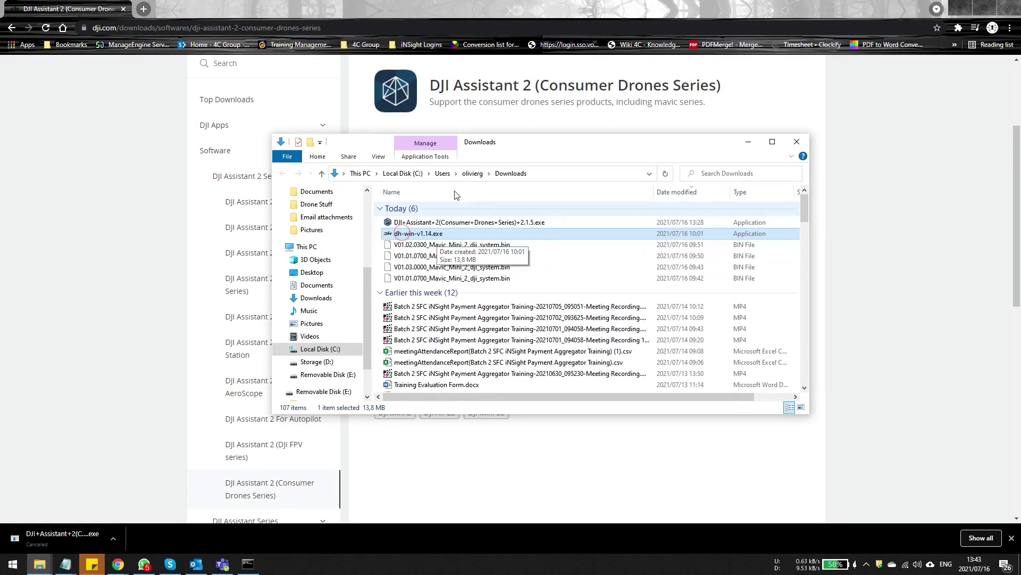
click(205, 27)
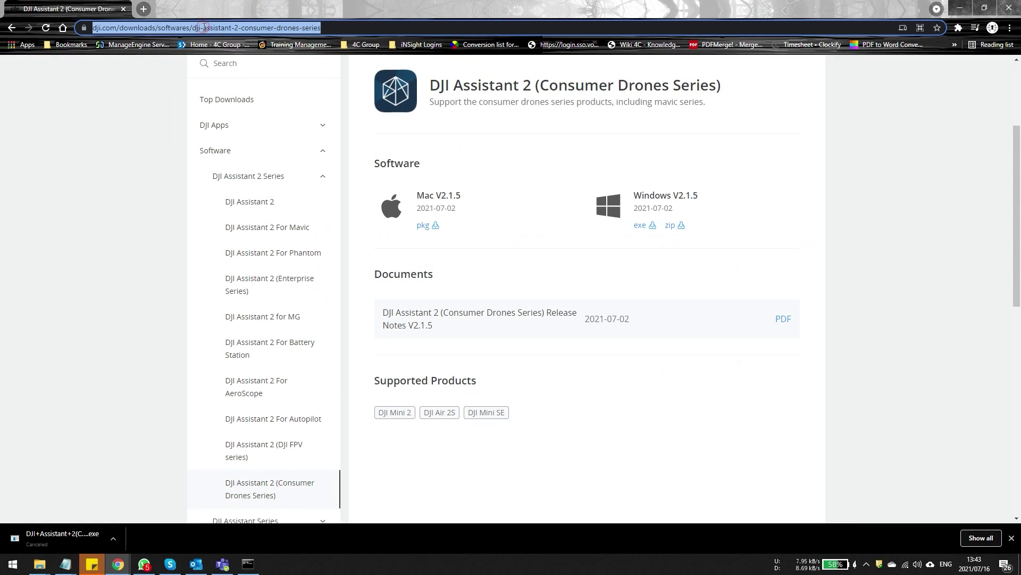
Step: Search for 'dronehacks' and open the drone-hacks.com download page
text(dronehacks)
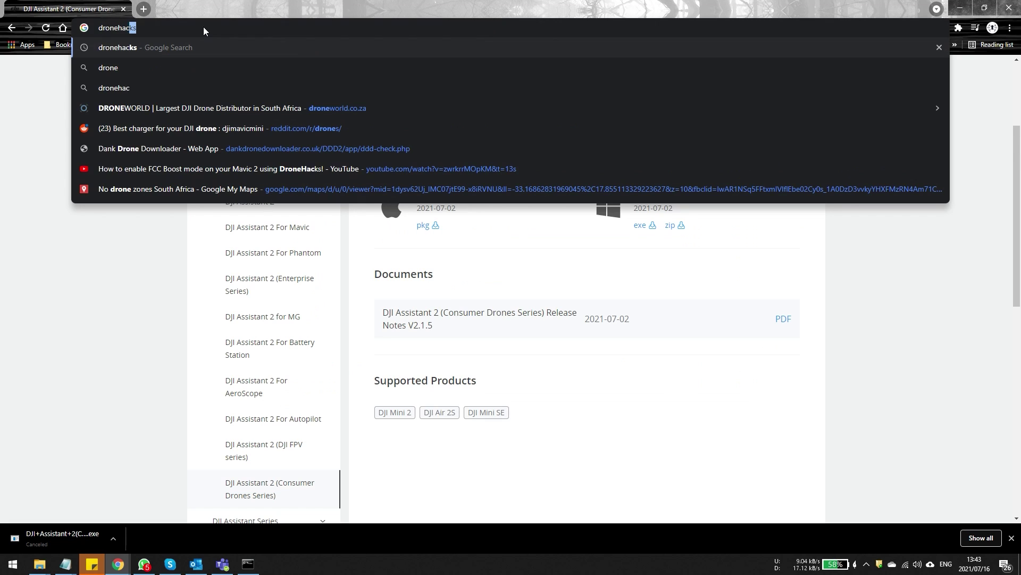
key(Return)
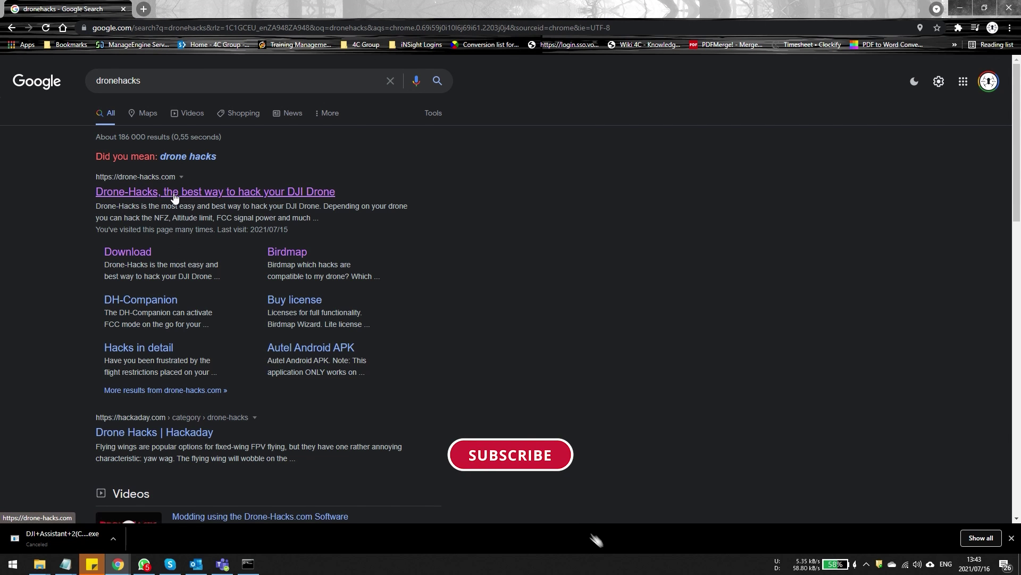
click(191, 192)
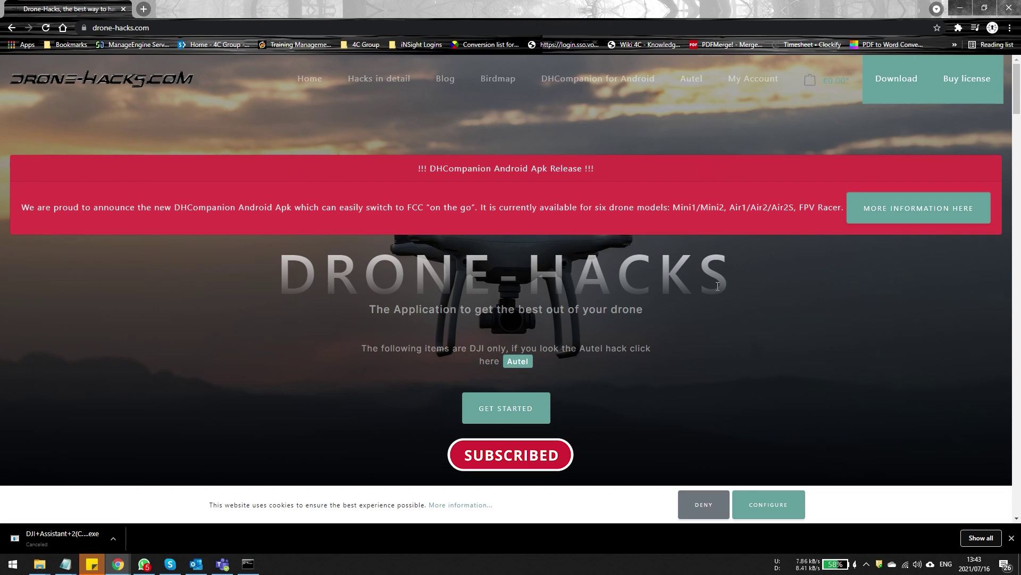
click(896, 80)
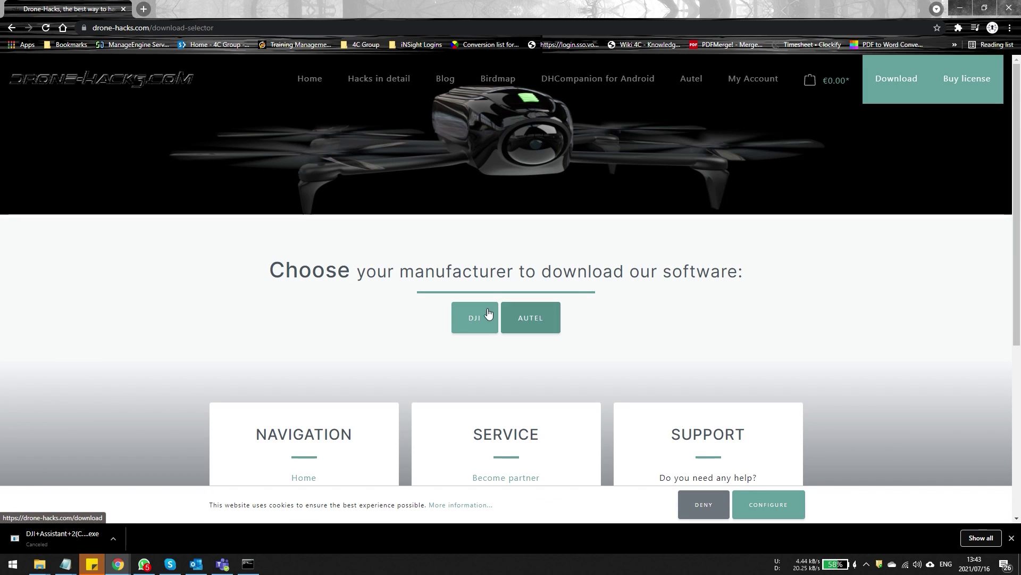
Step: Scroll through the Birdmap drone compatibility page
scroll(472, 322, down, 2)
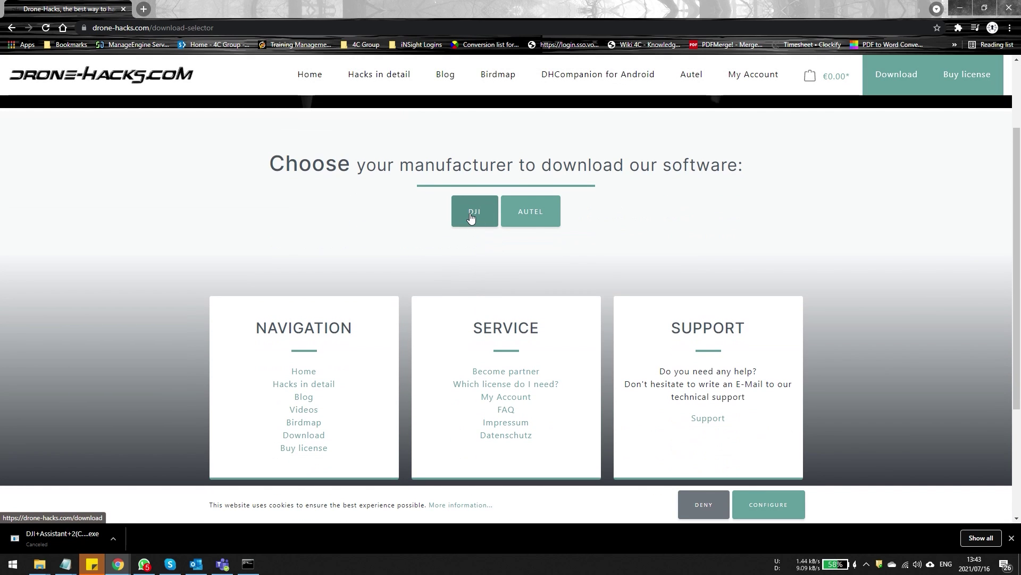
click(496, 76)
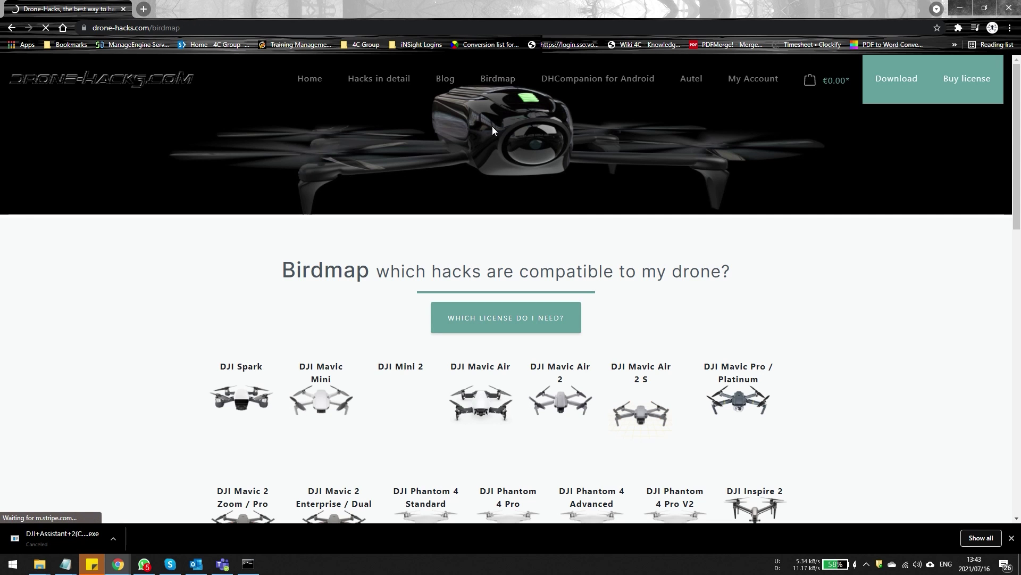
scroll(565, 219, down, 1)
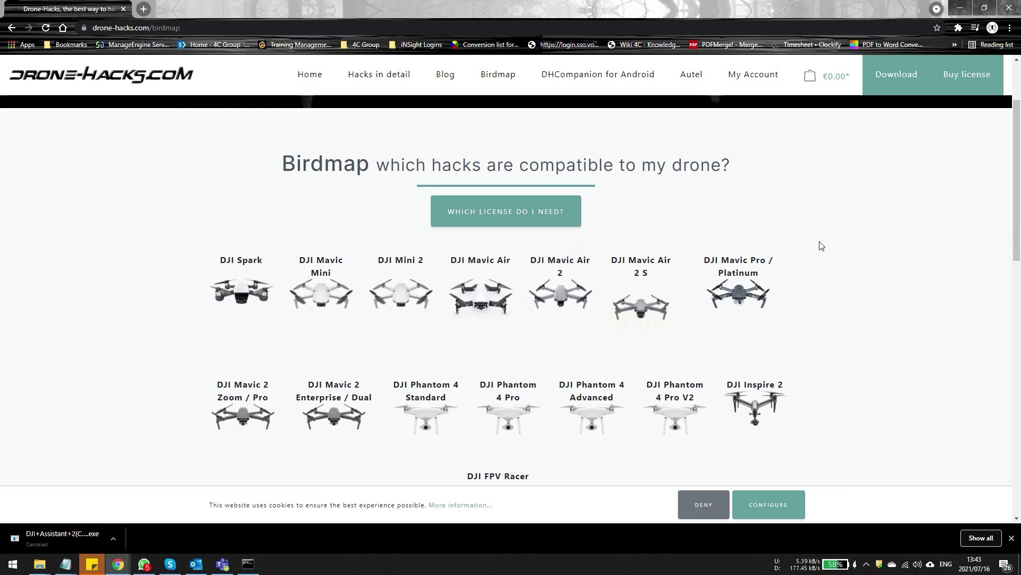
scroll(821, 246, down, 1)
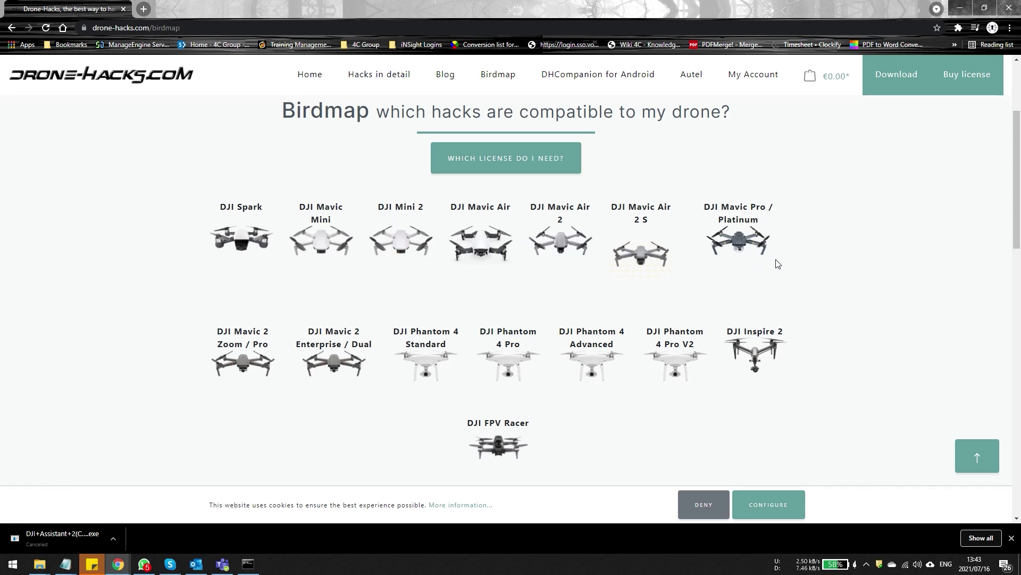
scroll(782, 262, down, 4)
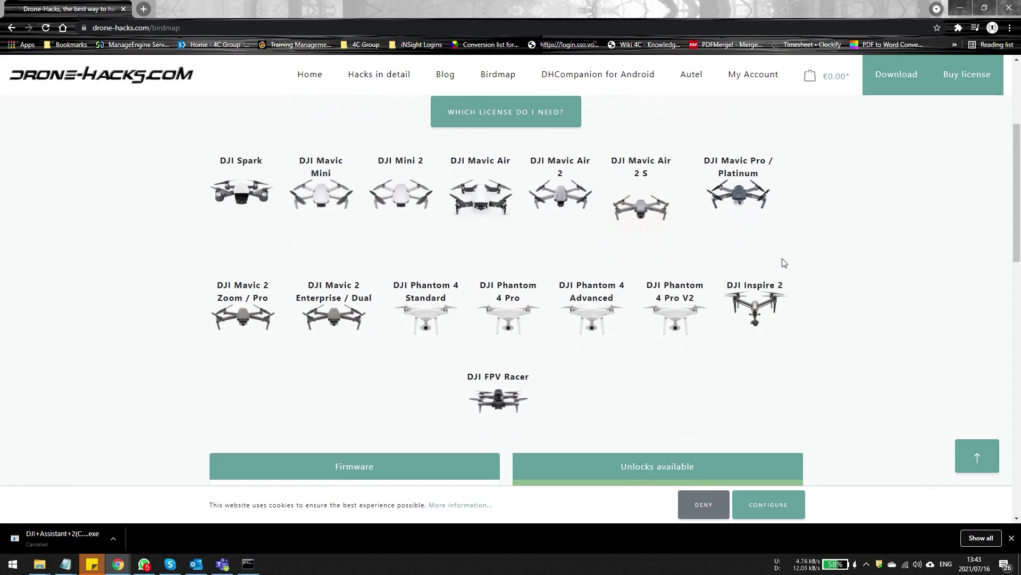
scroll(782, 259, down, 1)
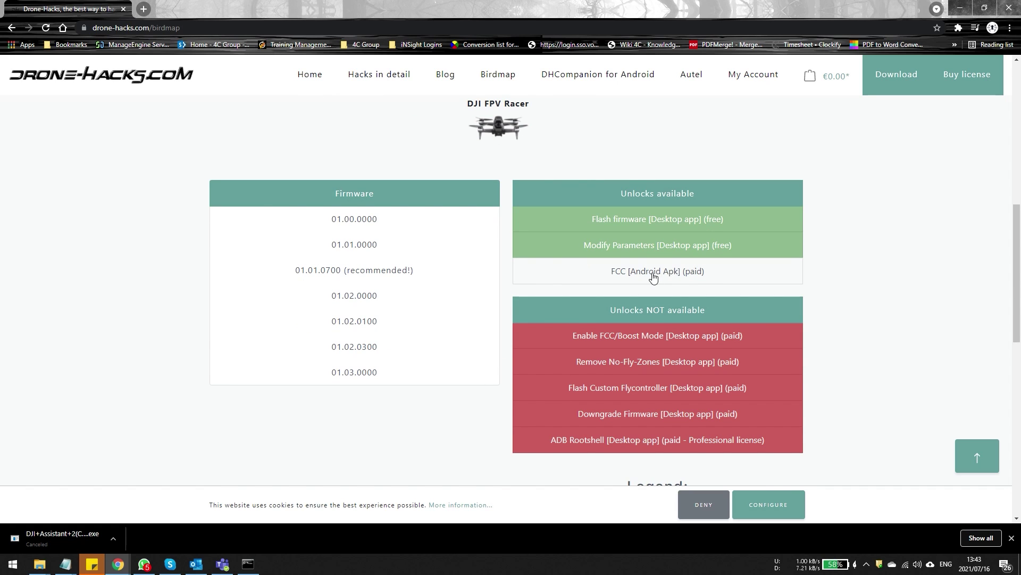
scroll(771, 278, up, 7)
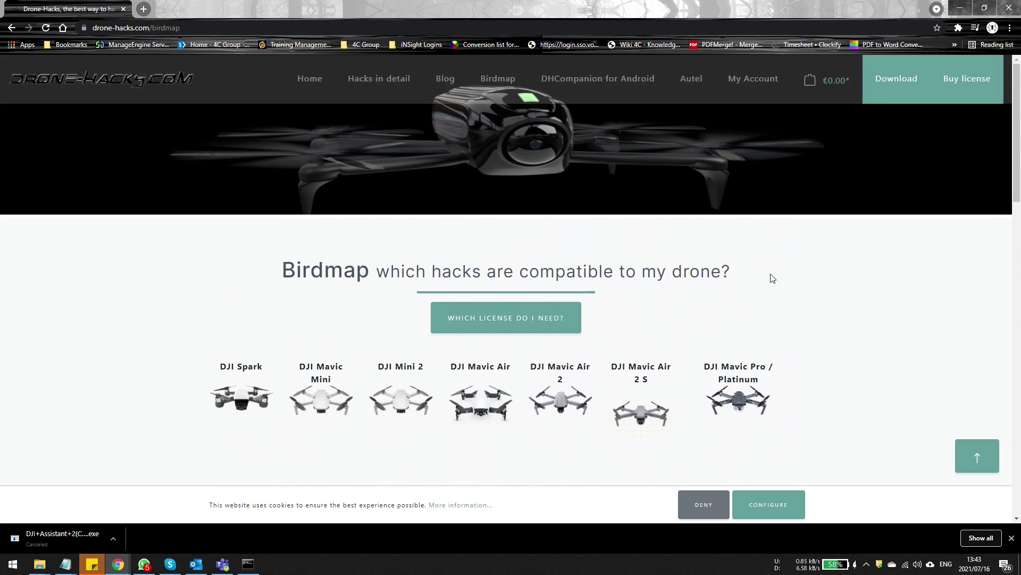
Step: Browse the DHCompanion for Android page, then return to Download and choose DJI
click(639, 91)
scroll(750, 266, down, 2)
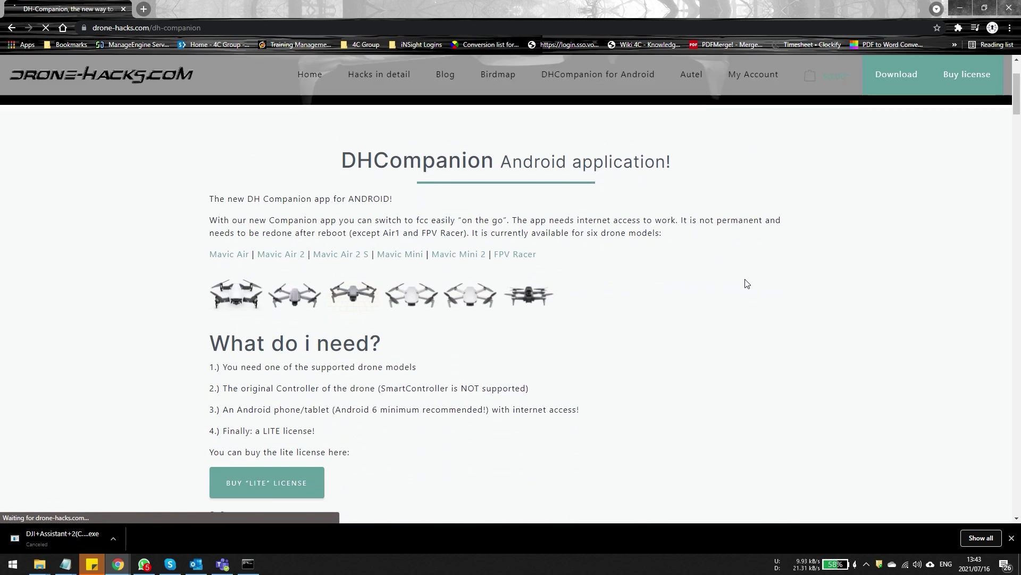
scroll(586, 303, down, 2)
scroll(484, 327, down, 2)
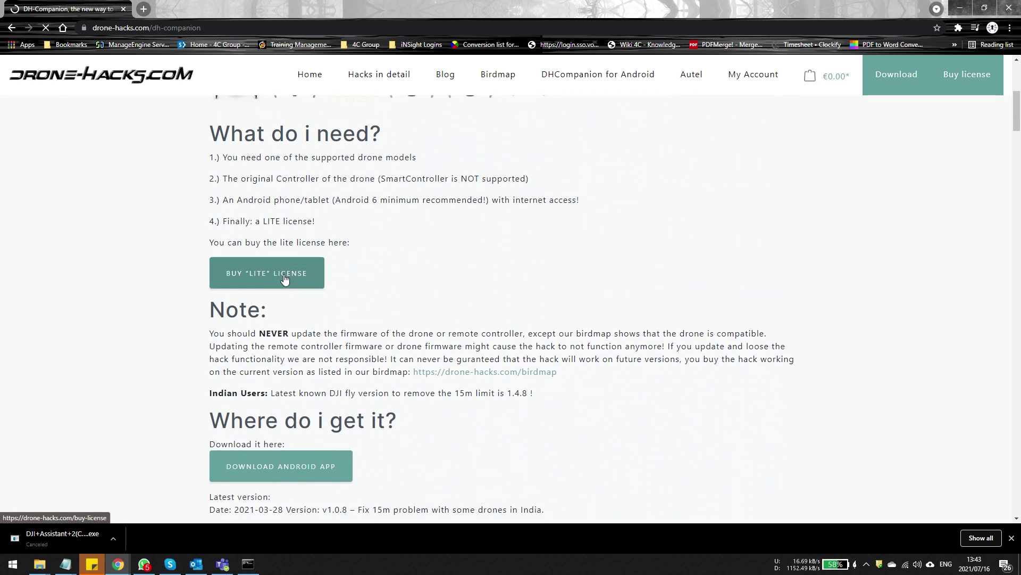
scroll(373, 277, down, 3)
scroll(513, 267, up, 4)
scroll(568, 271, up, 5)
click(898, 81)
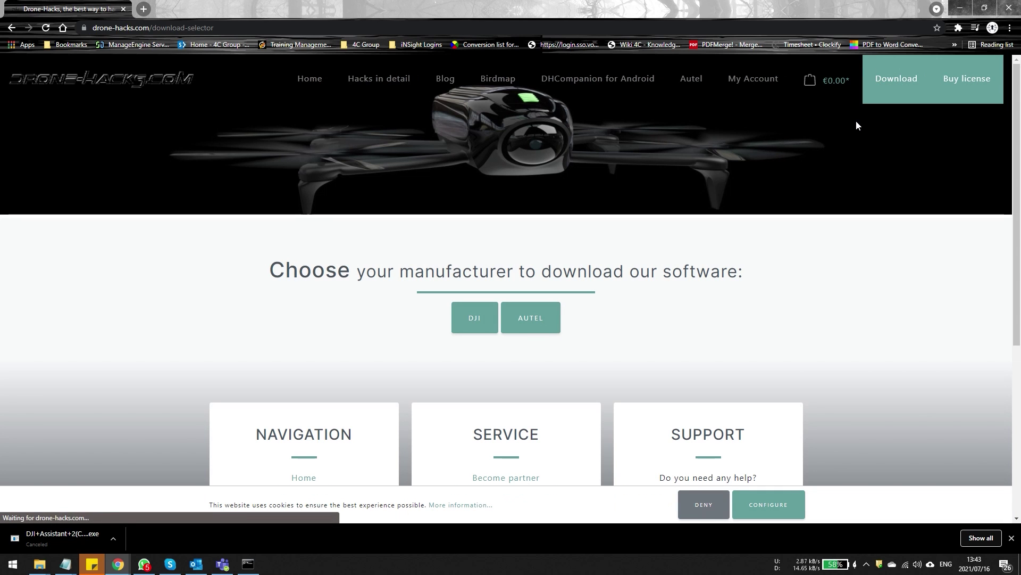
click(474, 320)
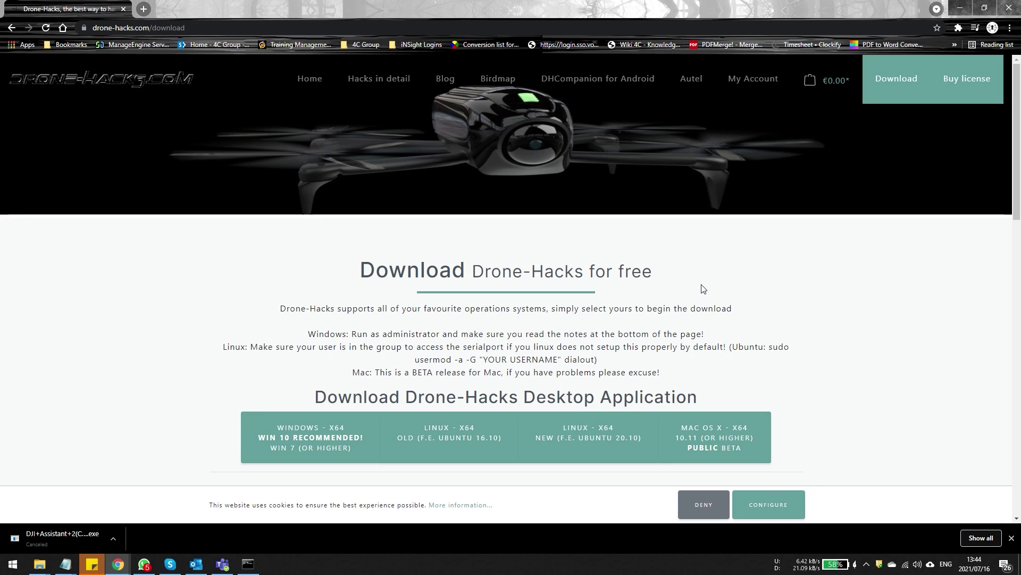
Step: Start and cancel the Windows x64 download, then launch the saved dh-win-v1.14.exe instead
scroll(702, 288, down, 2)
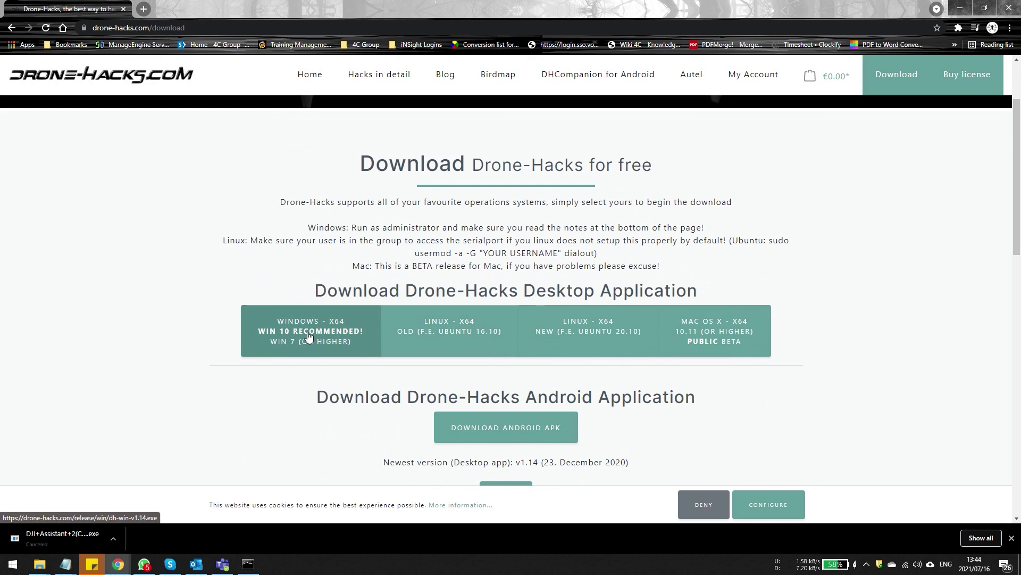
click(308, 336)
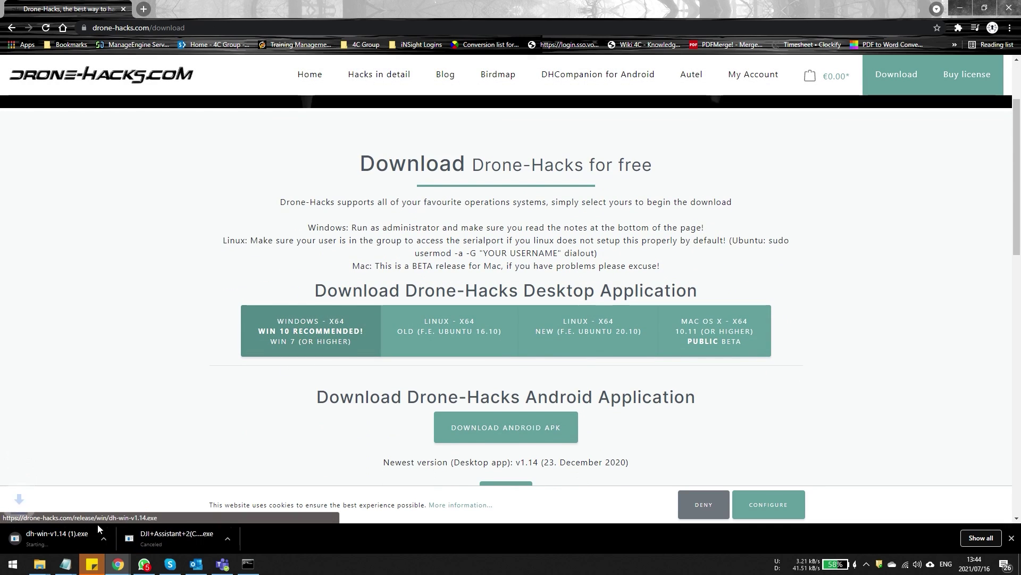
click(111, 542)
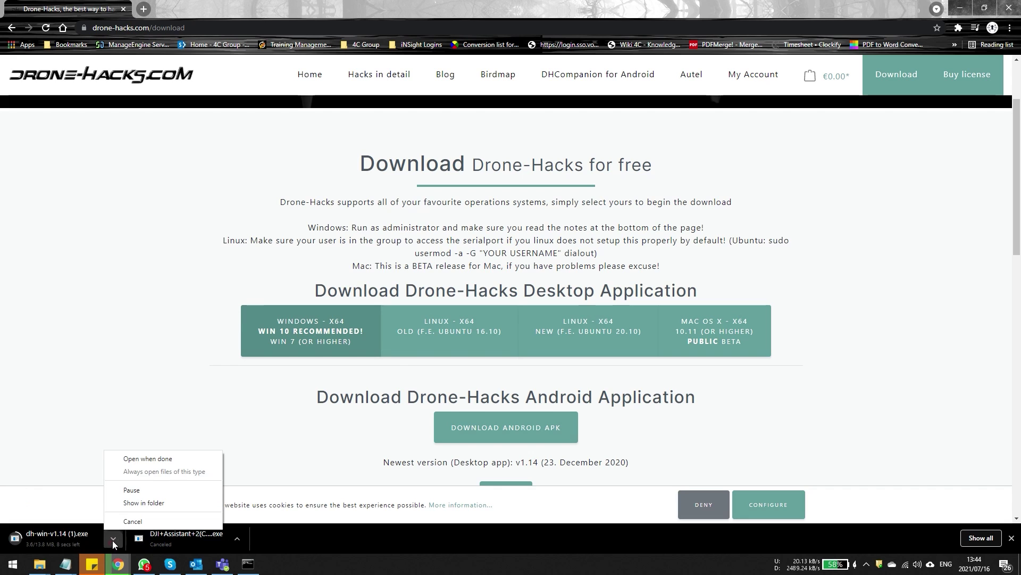
click(131, 523)
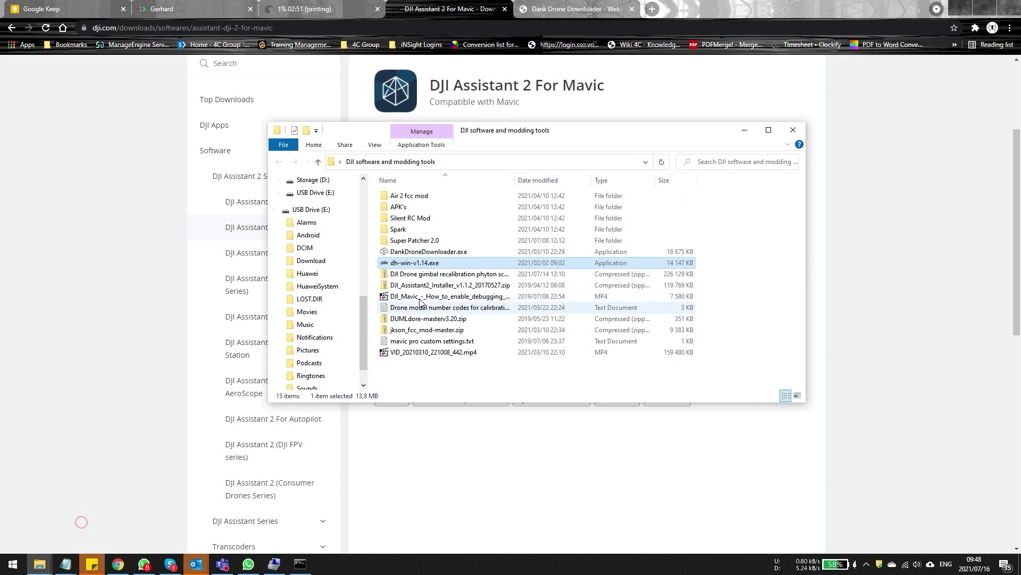
click(421, 262)
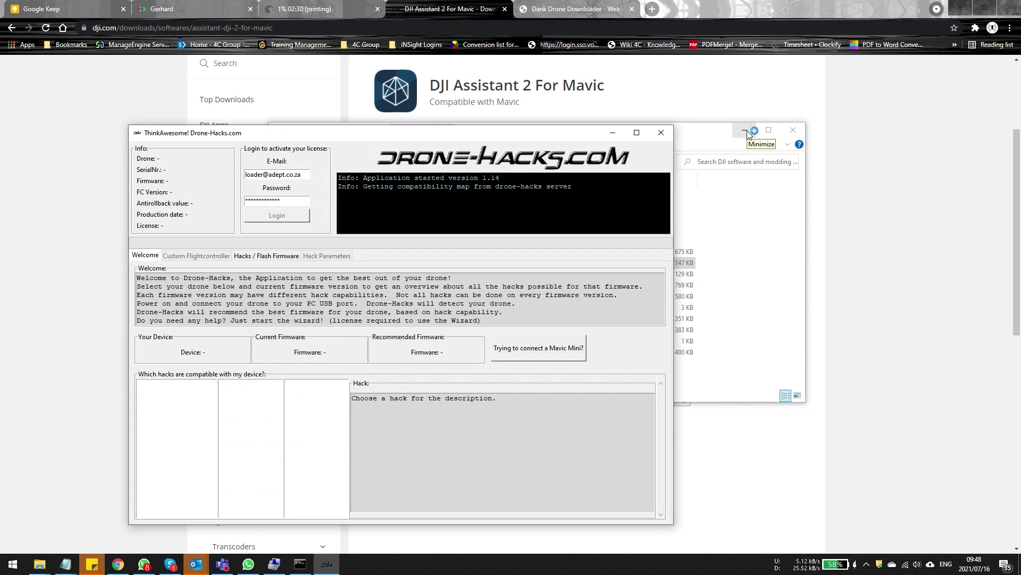
click(747, 134)
Step: Select DJI Mini 2 with firmware 01.03.0000 in the compatibility list, then open Hacks / Flash Firmware
drag(480, 137, 542, 73)
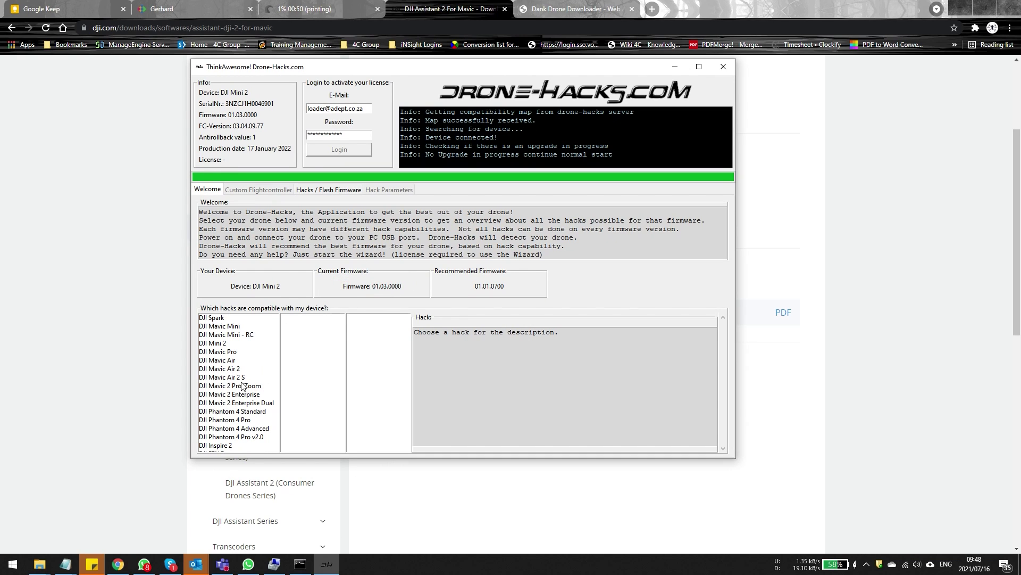
scroll(240, 389, down, 1)
click(206, 334)
click(297, 368)
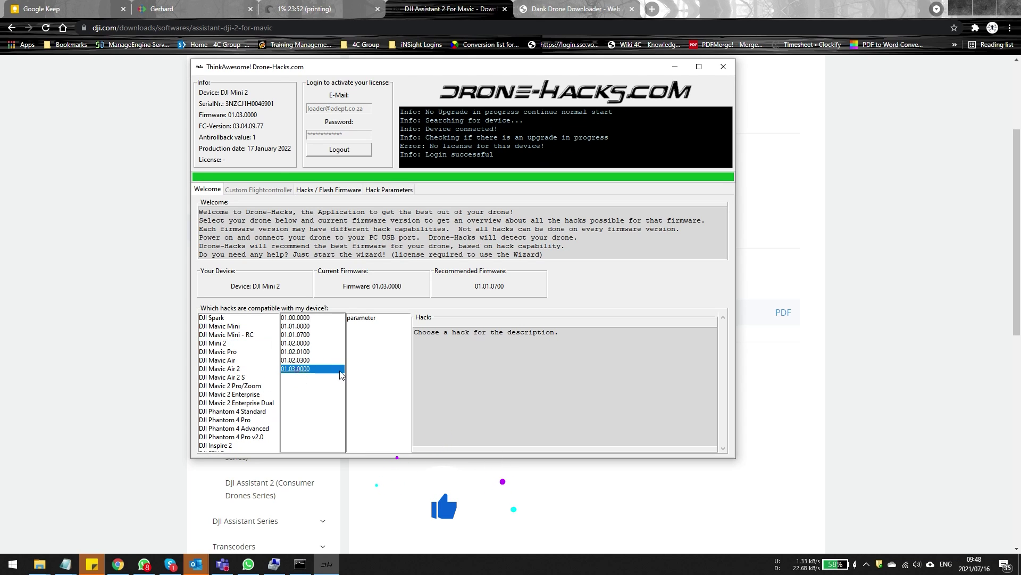
click(319, 192)
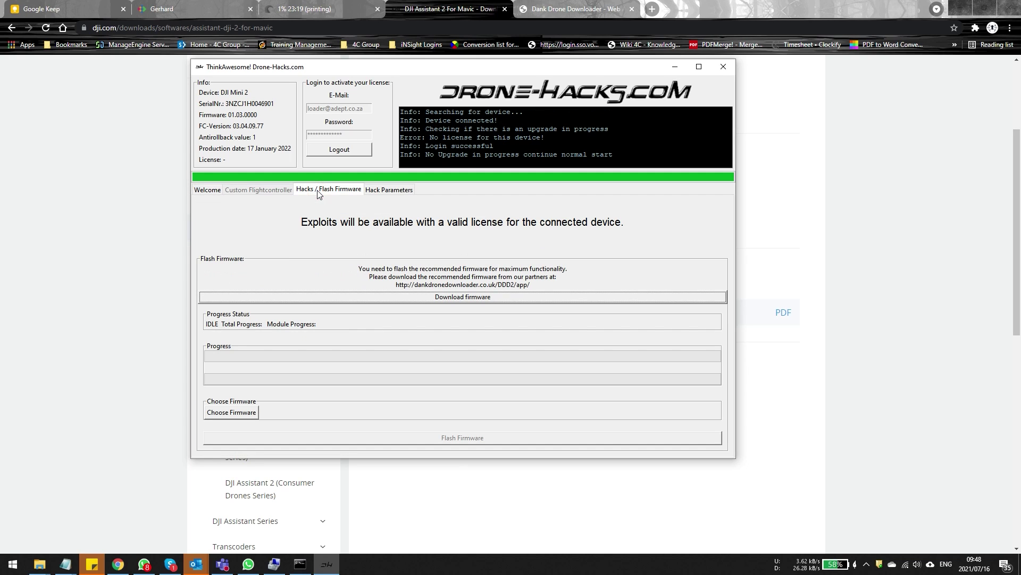
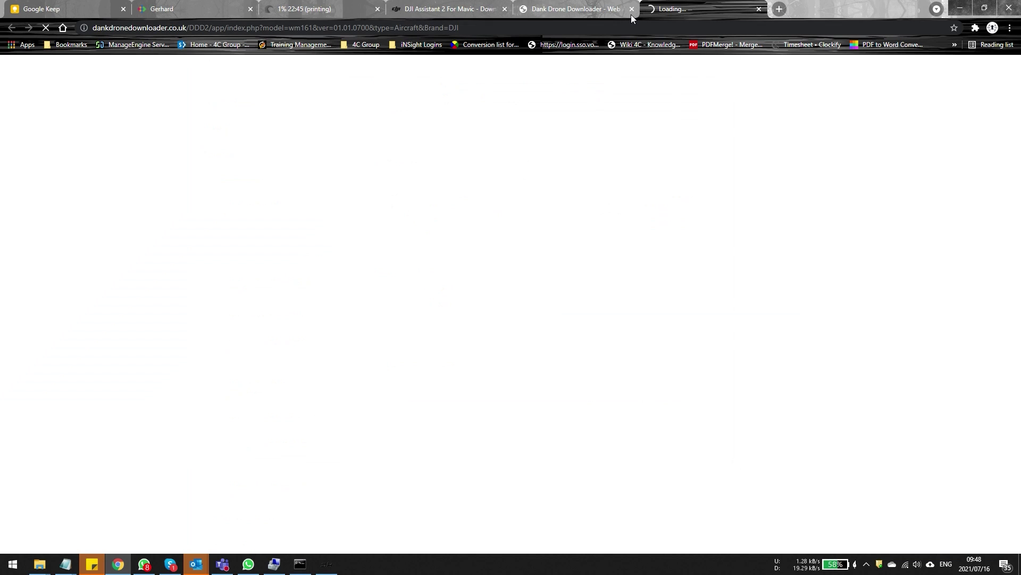
Step: Close the older downloader tab and keep firmware version 01.01.0700 selected
click(632, 10)
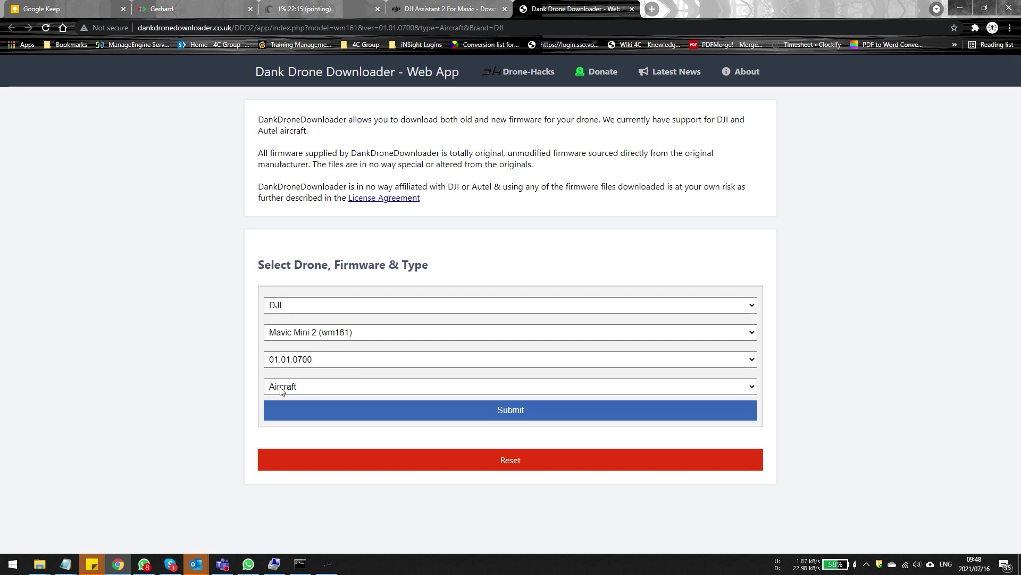
click(322, 360)
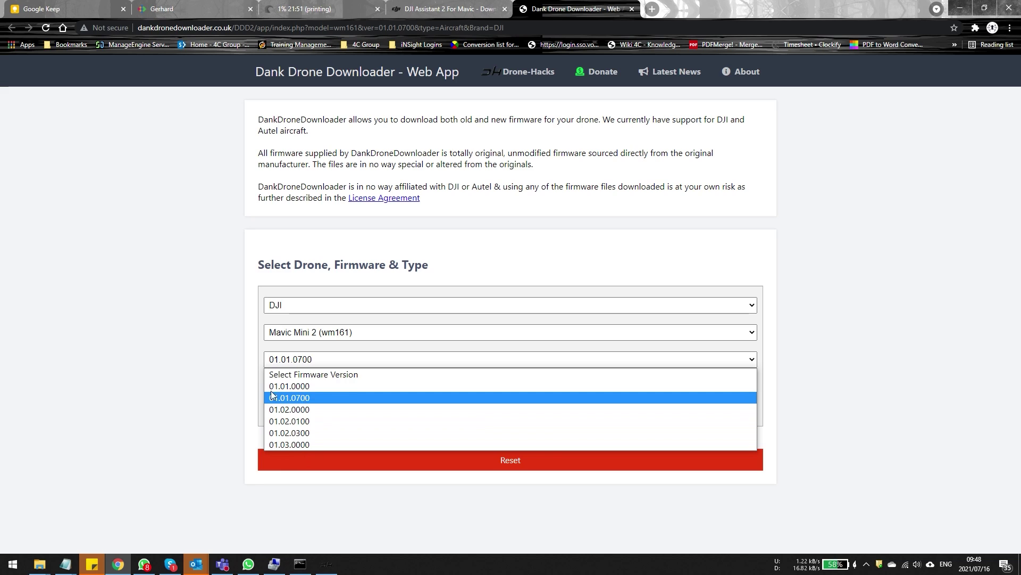
click(194, 388)
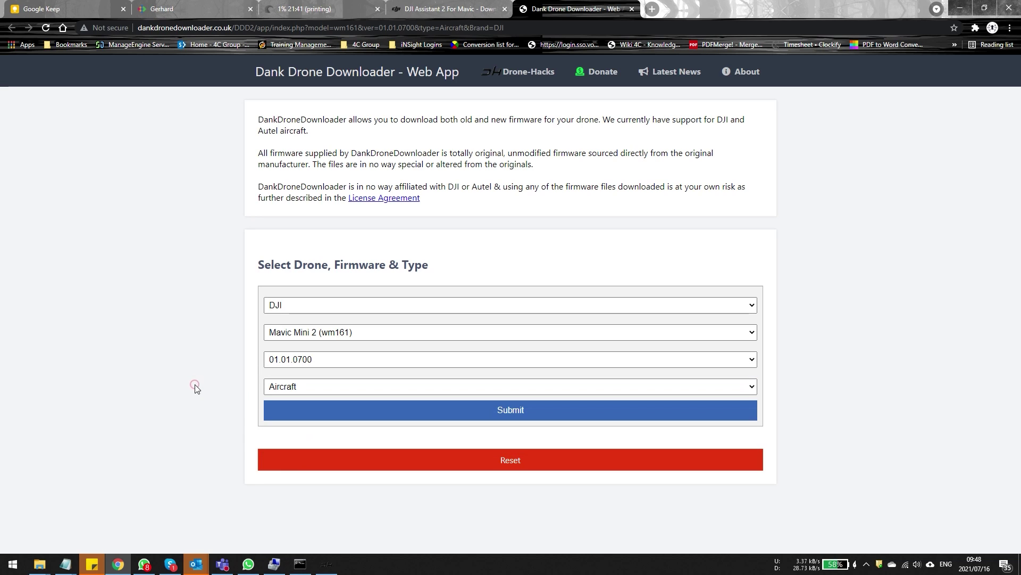
click(301, 365)
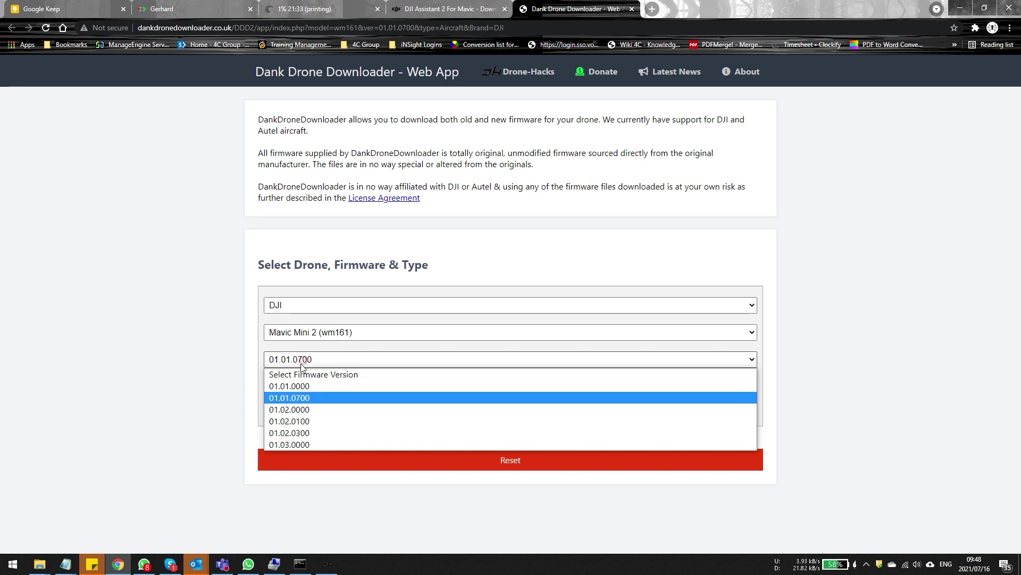
click(292, 396)
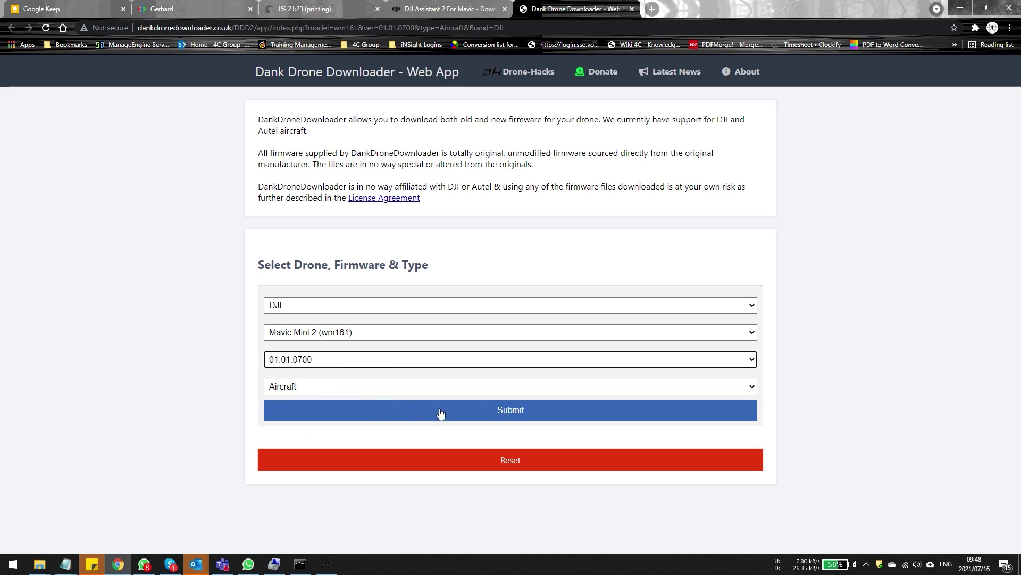
click(352, 362)
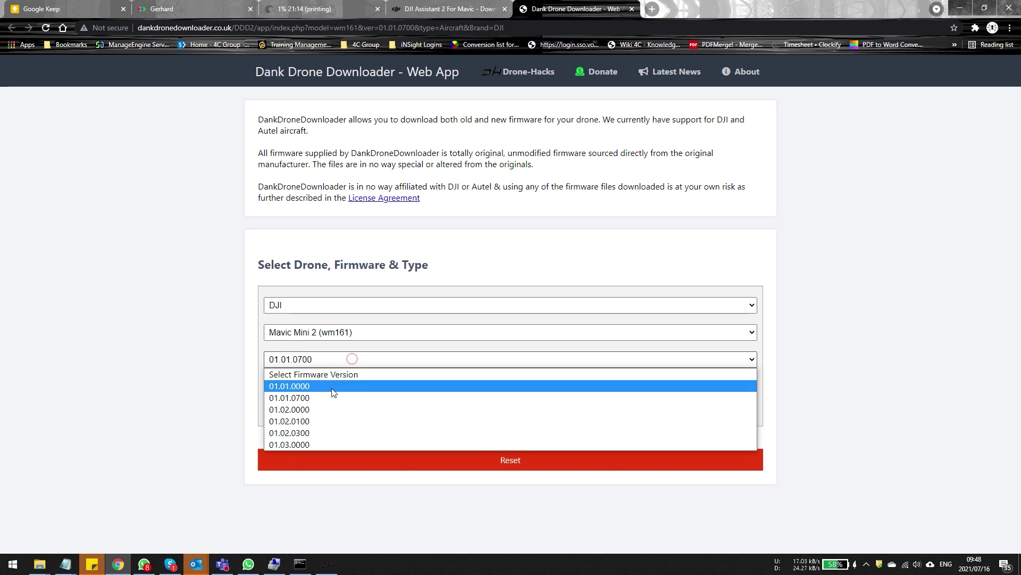
click(309, 396)
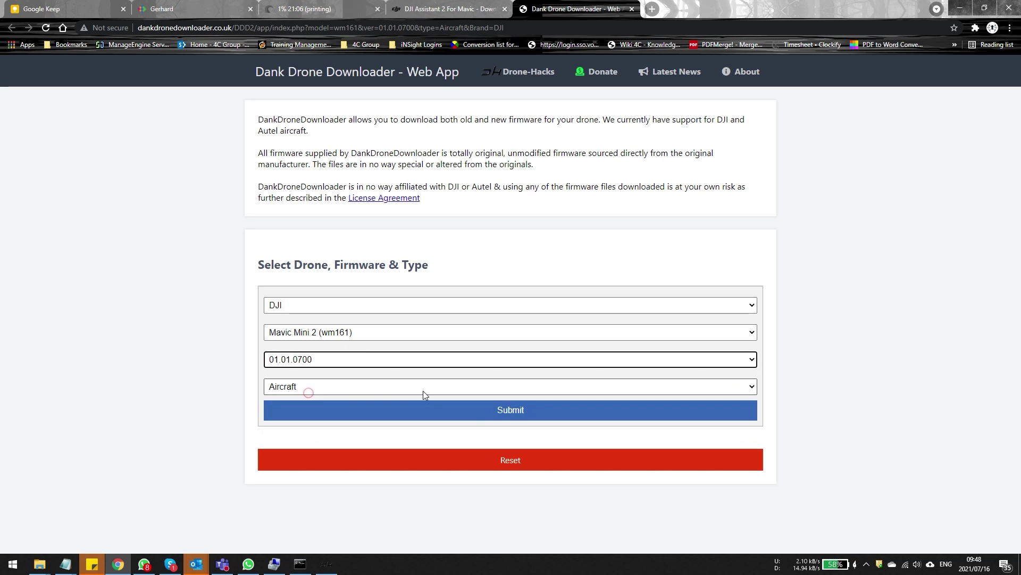
Step: Submit the form with Aircraft as the firmware type for 01.01.0700
click(463, 389)
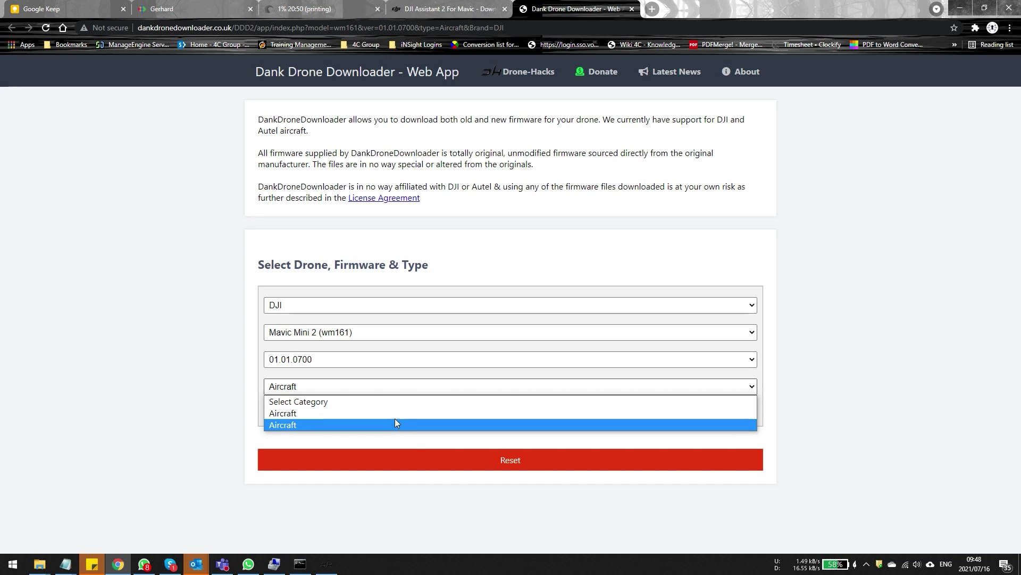
click(393, 424)
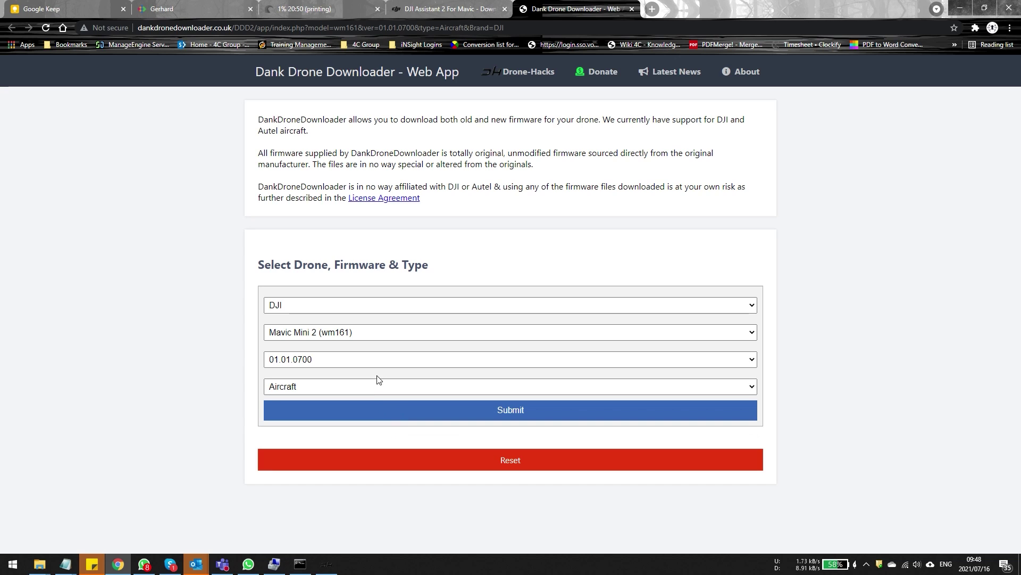
click(429, 411)
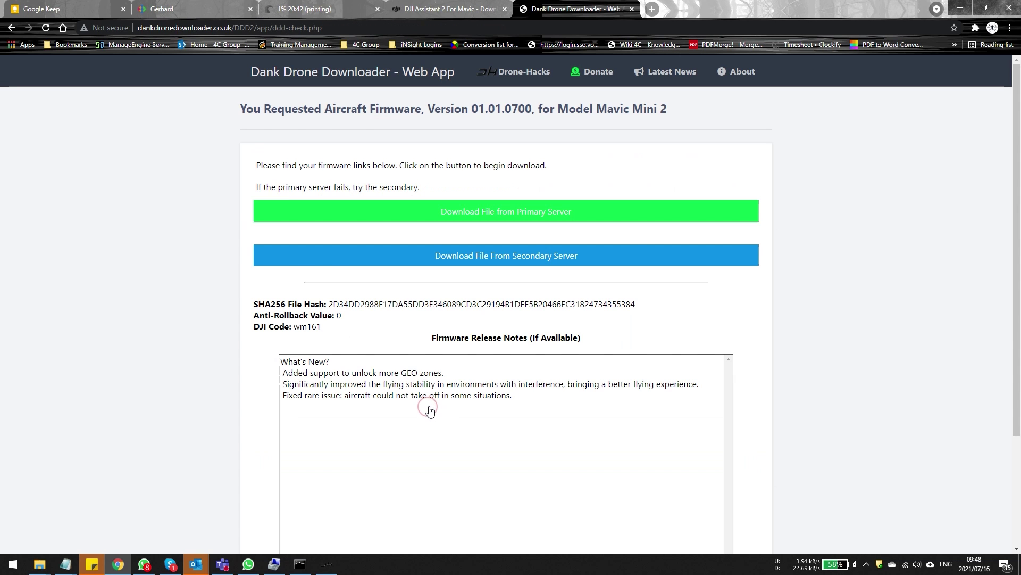
Step: Highlight the 01.01.0700 release notes, then go back to the selection form
drag(290, 388, 482, 396)
click(483, 439)
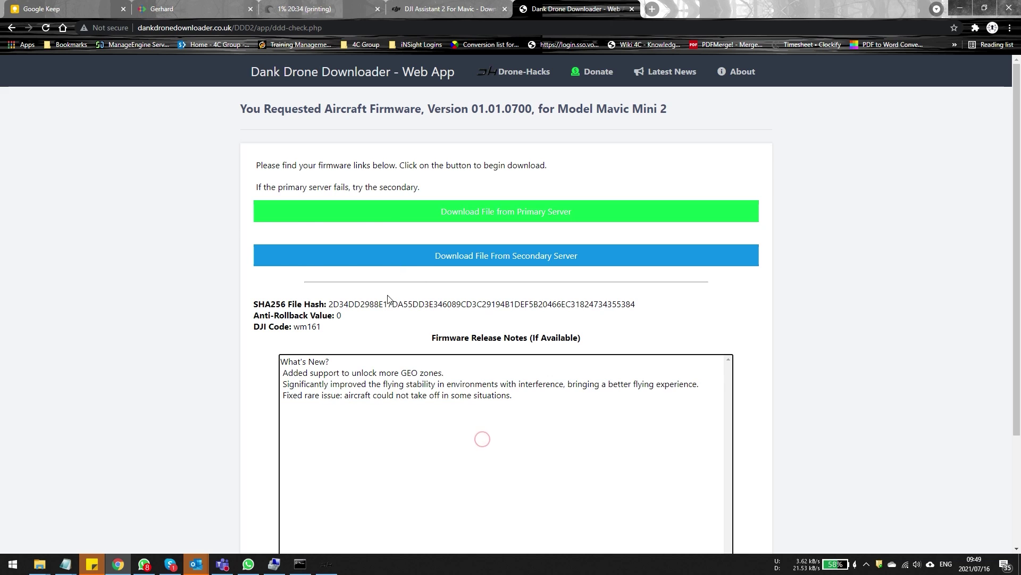
key(alt+Left)
Step: Request the Aircraft firmware links and notes for version 01.02.0000
click(292, 360)
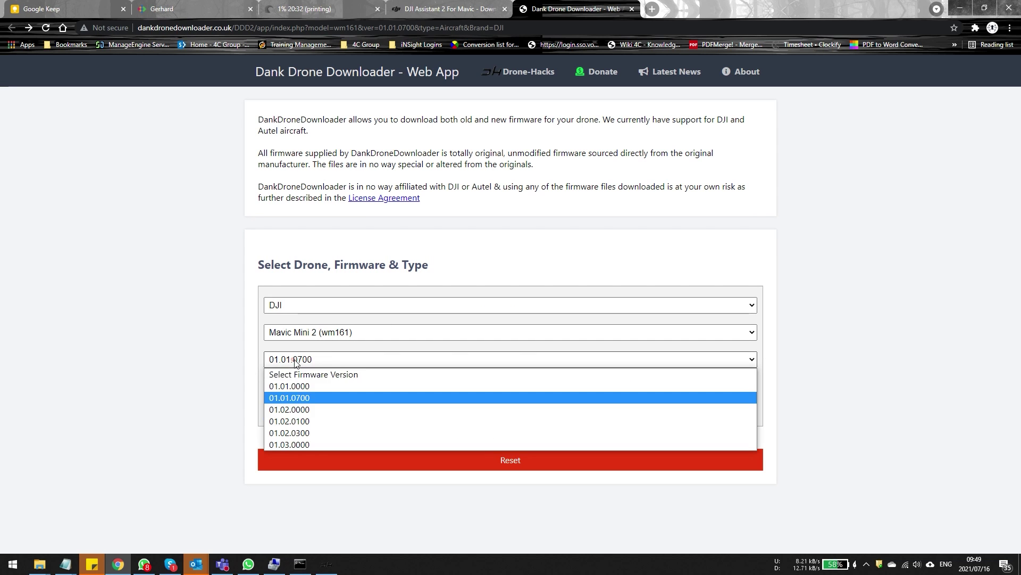
click(286, 408)
click(321, 392)
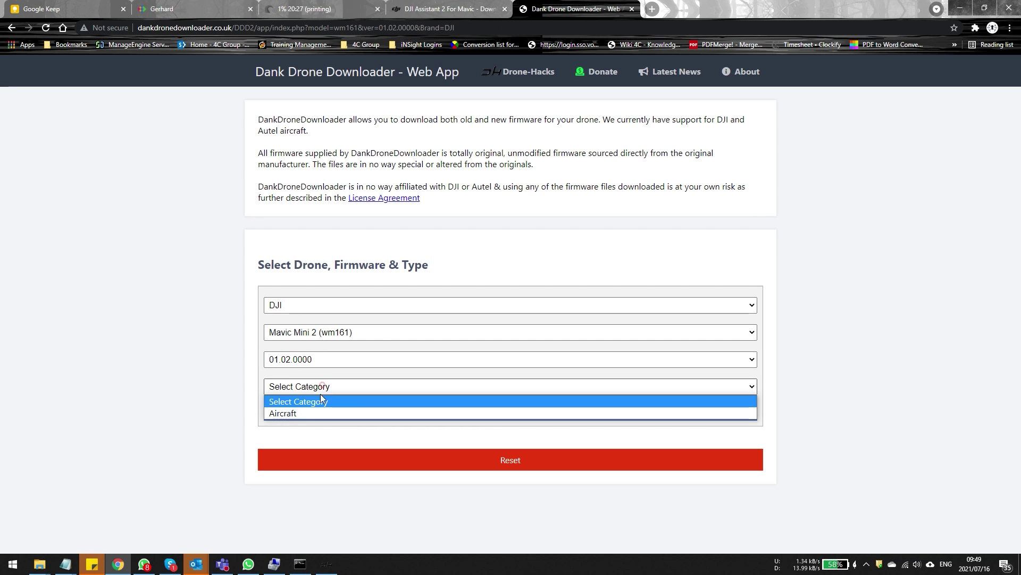
click(297, 413)
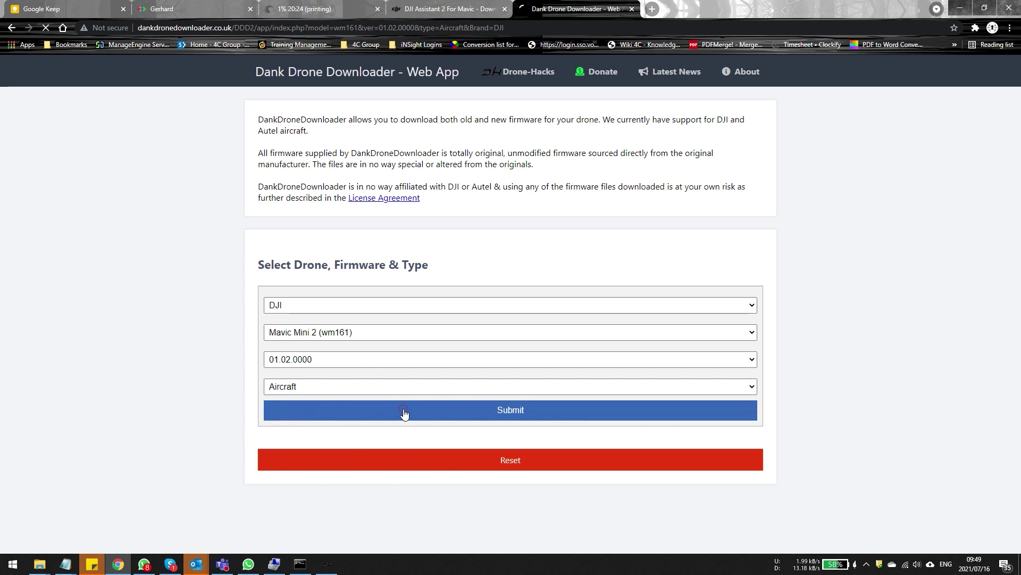
click(404, 413)
Step: Read the 01.02.0000 release notes, then return and select version 01.03.0000
drag(297, 379, 362, 442)
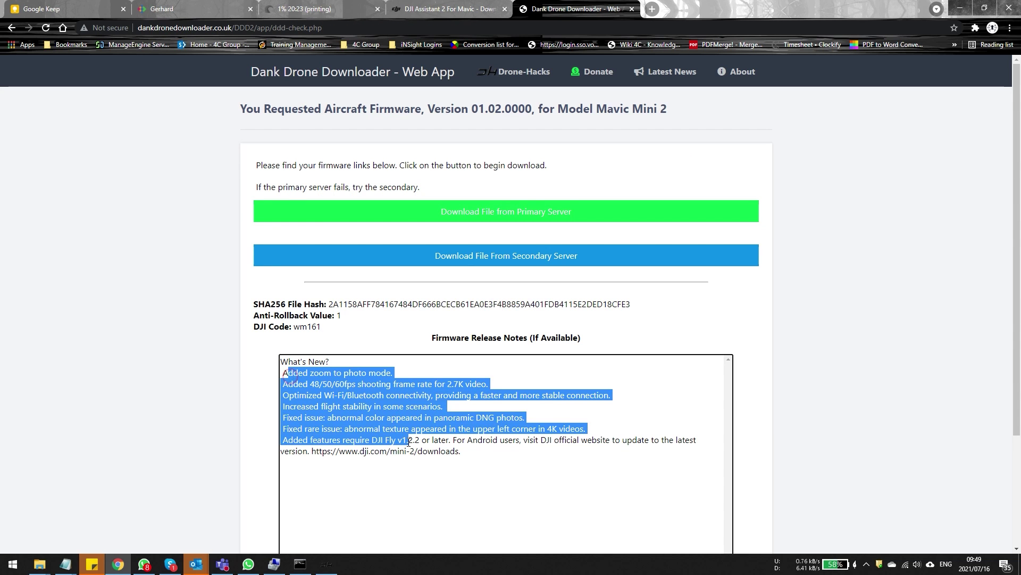
click(431, 464)
key(alt+Left)
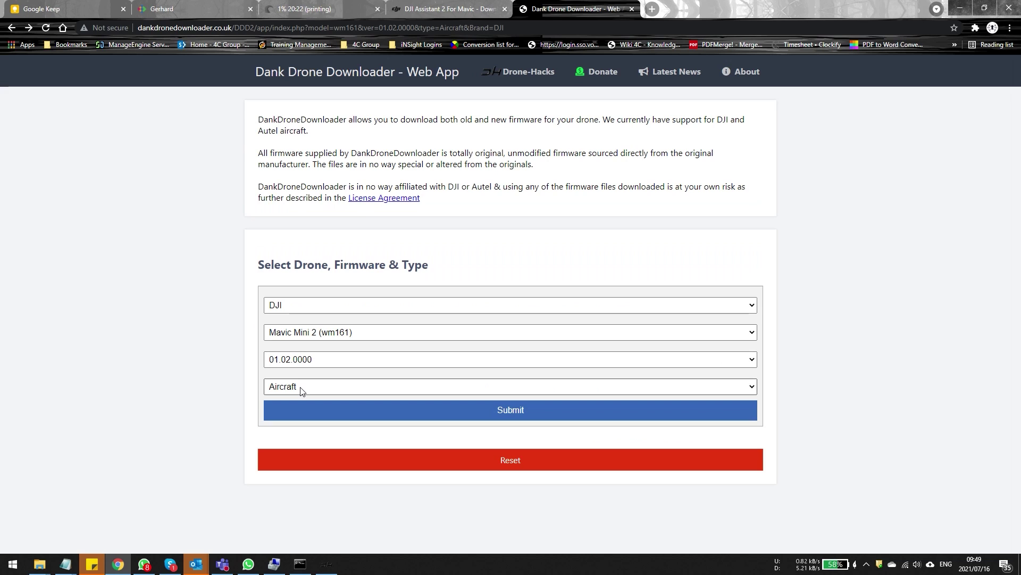
click(302, 361)
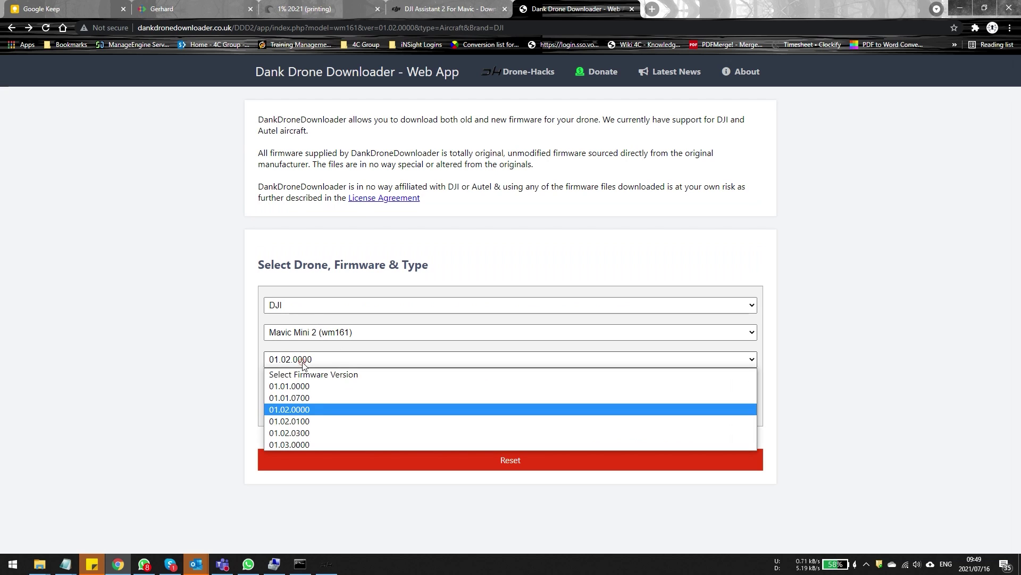
click(293, 445)
click(318, 387)
click(315, 359)
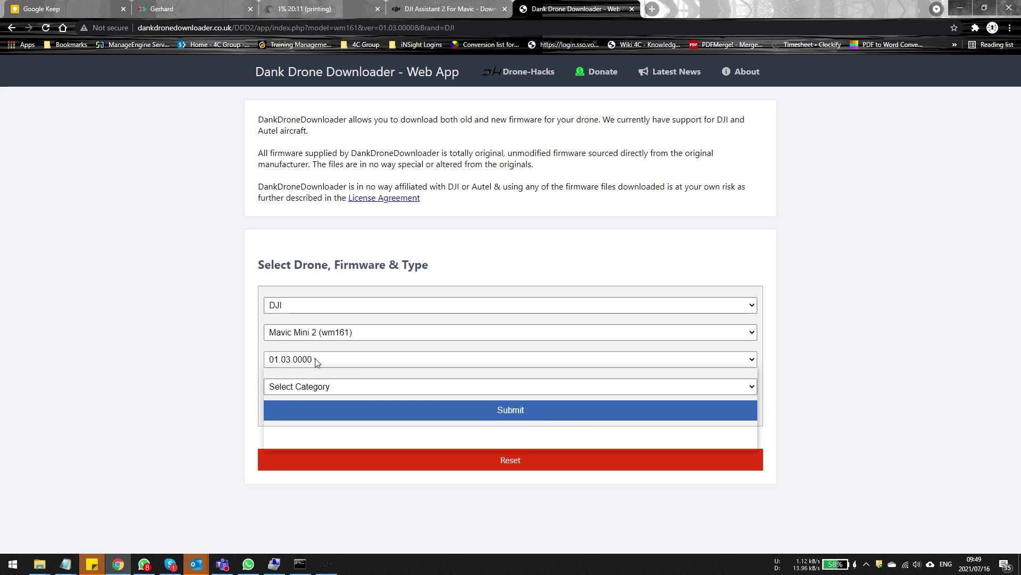
click(315, 359)
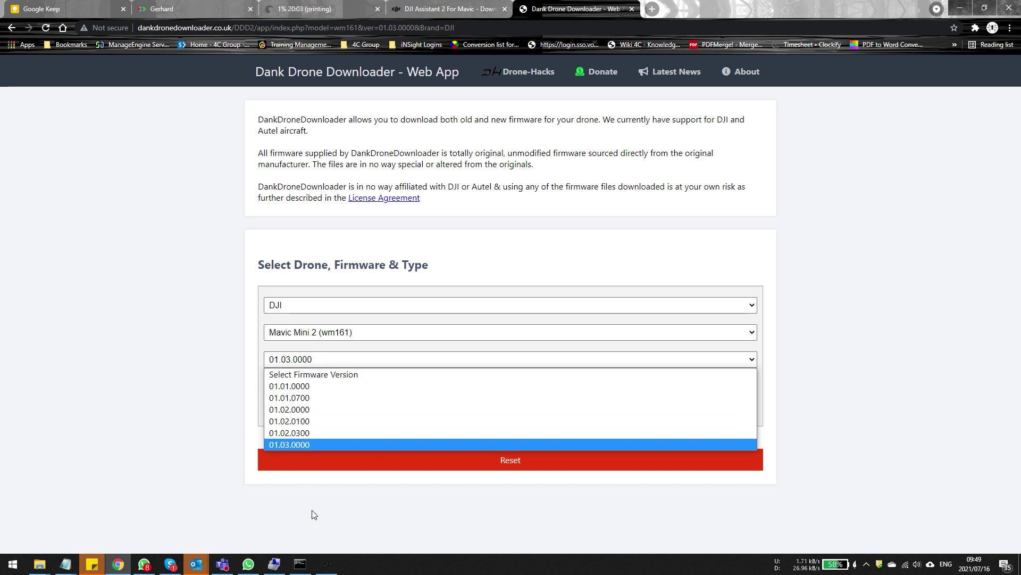
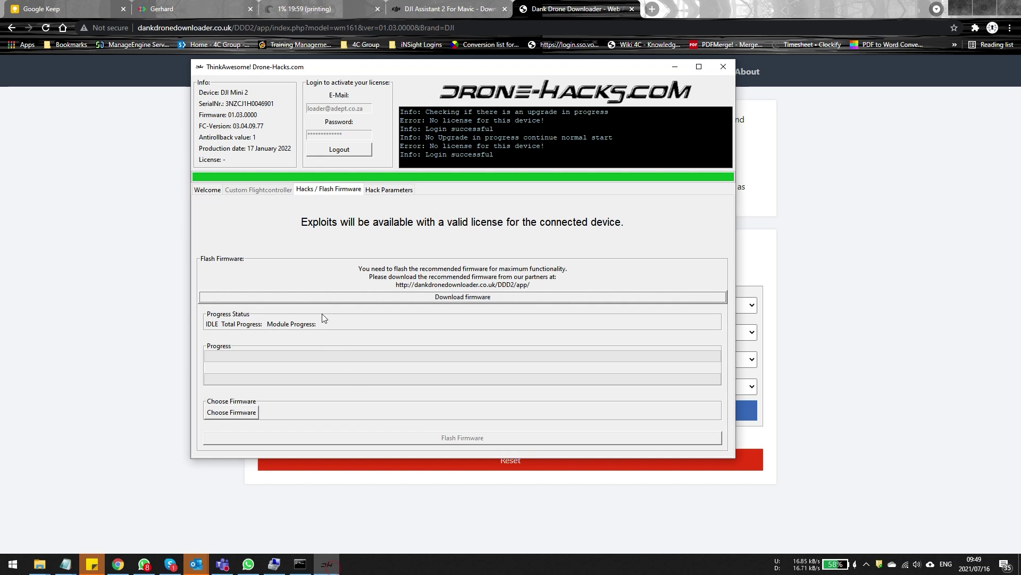
Step: Confirm on the Welcome page that the recommended firmware is 01.01.0700, then switch back to Dank Drone Downloader in Chrome
click(207, 190)
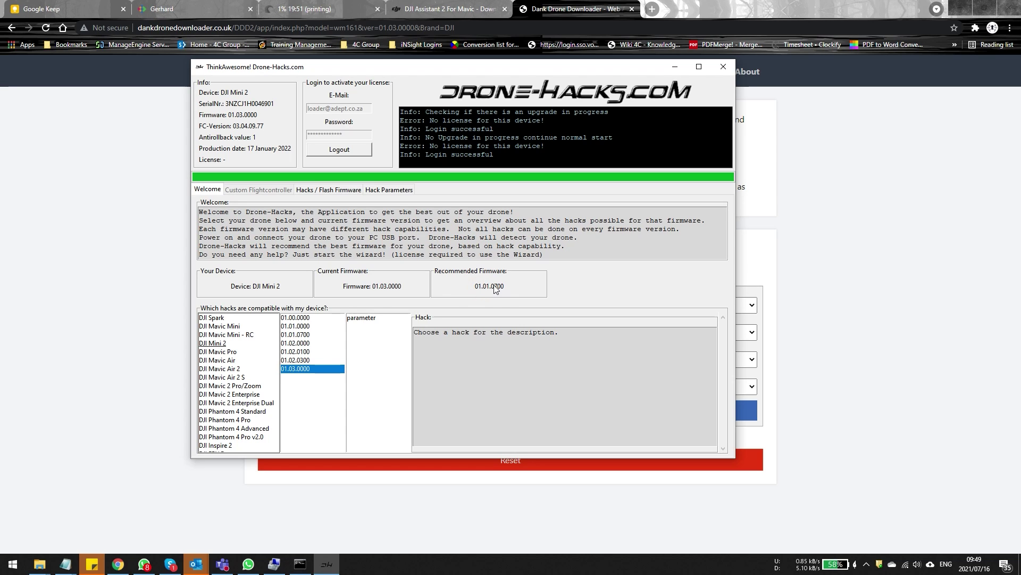
click(551, 8)
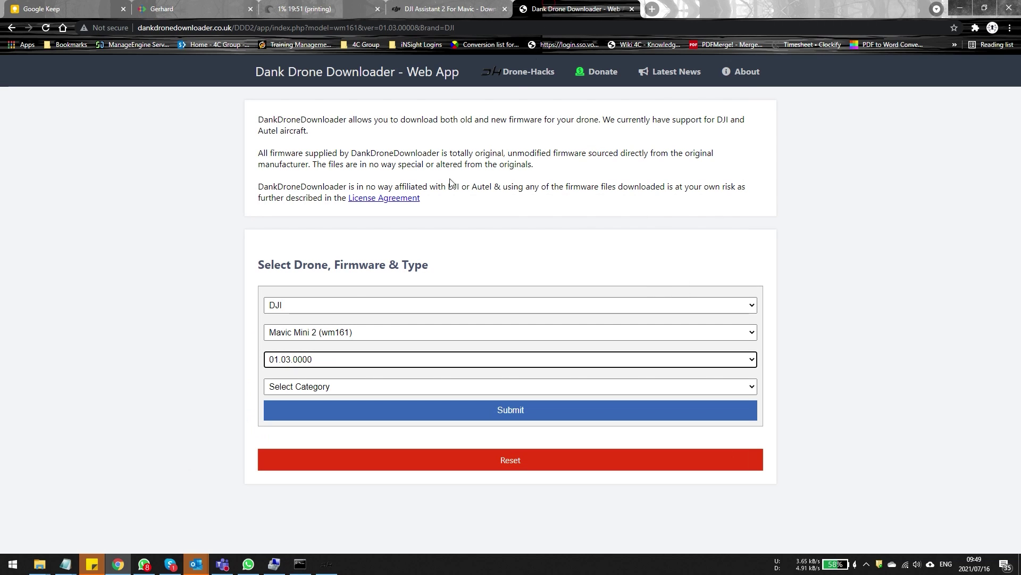
Step: Select firmware version 01.01.0700 and the Aircraft category
click(318, 355)
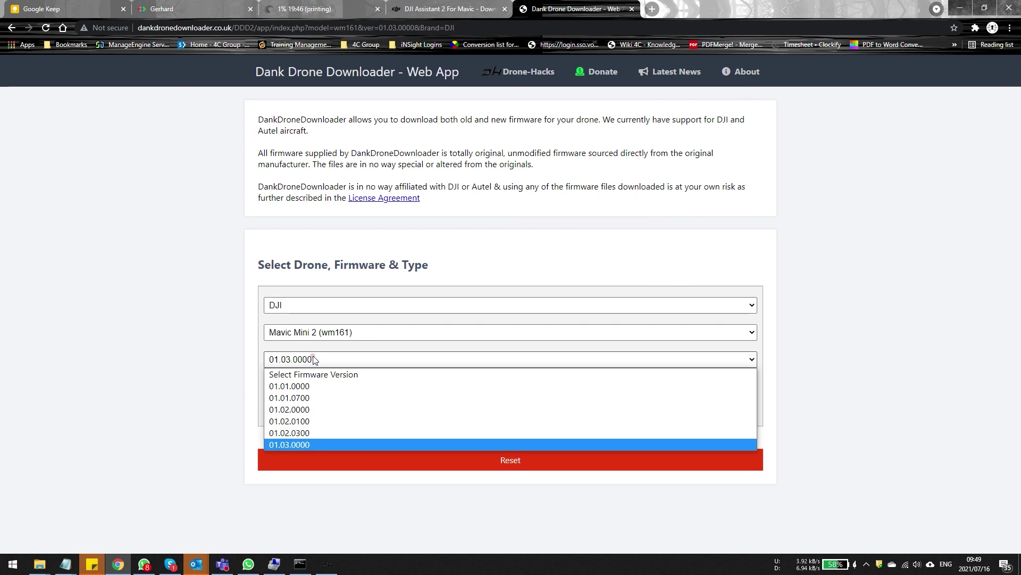
click(301, 403)
click(298, 391)
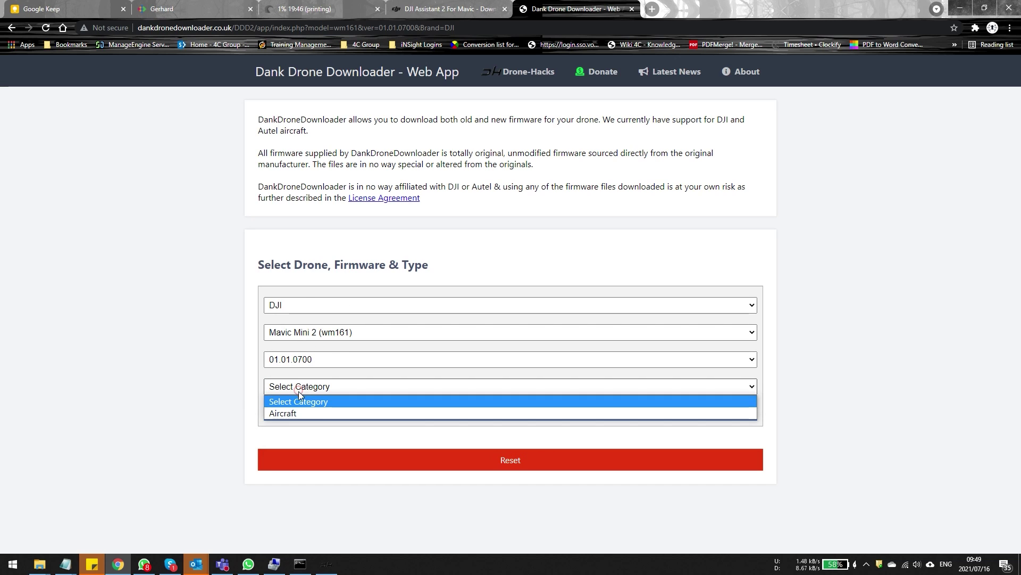
click(296, 414)
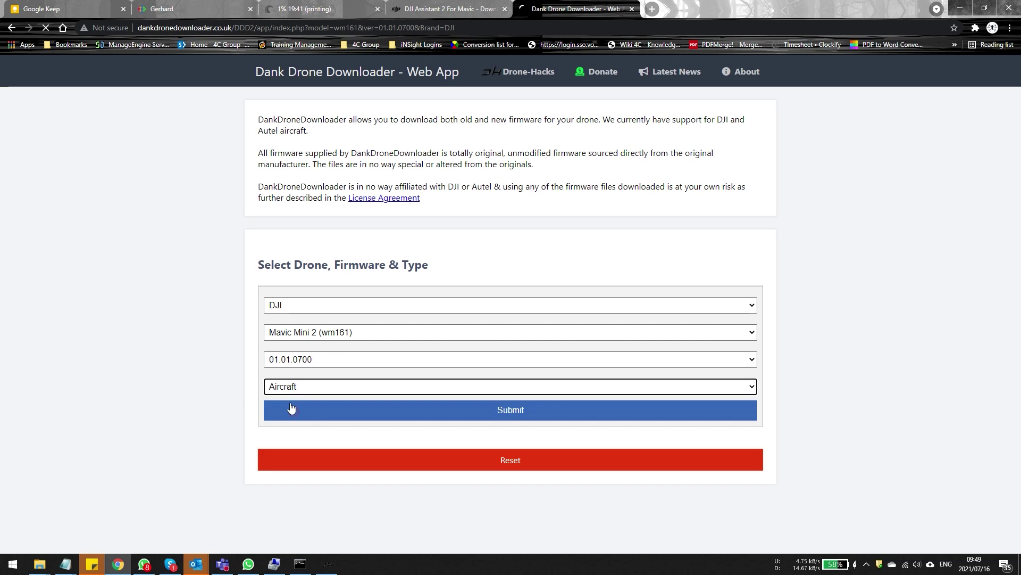
Step: Submit and download the firmware .bin from the primary server, then return to Drone-Hacks
click(478, 415)
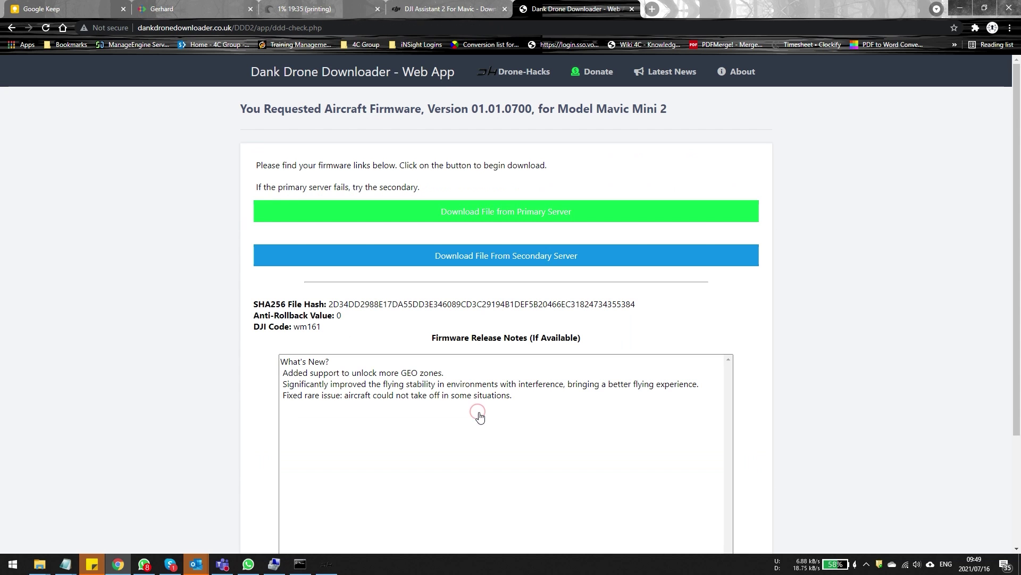
click(491, 217)
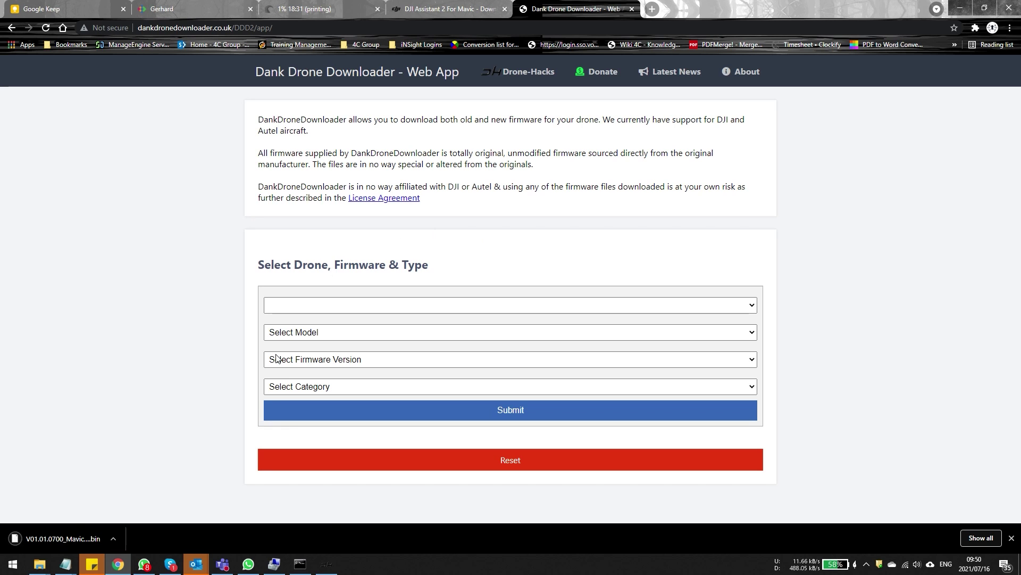
click(326, 565)
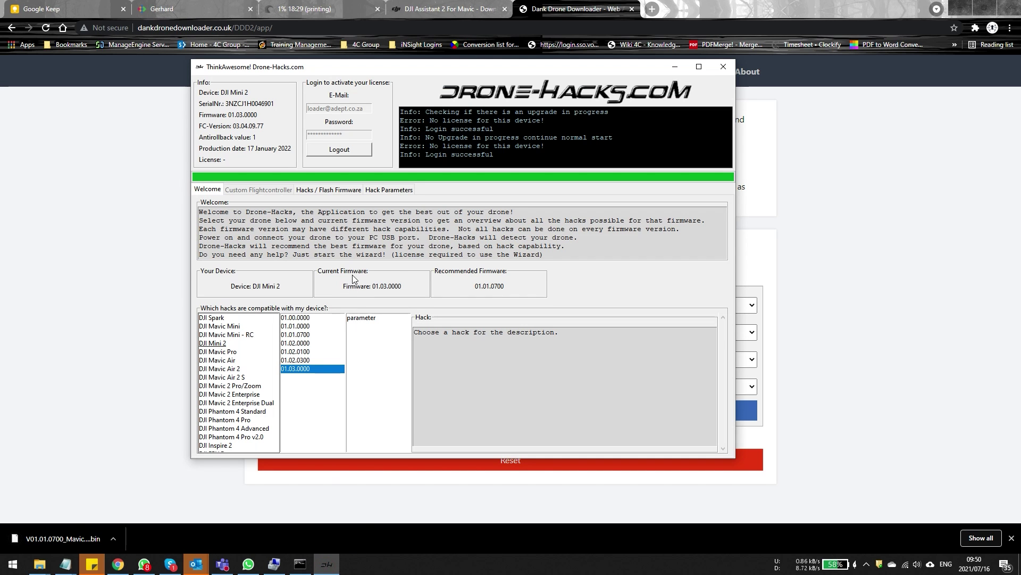
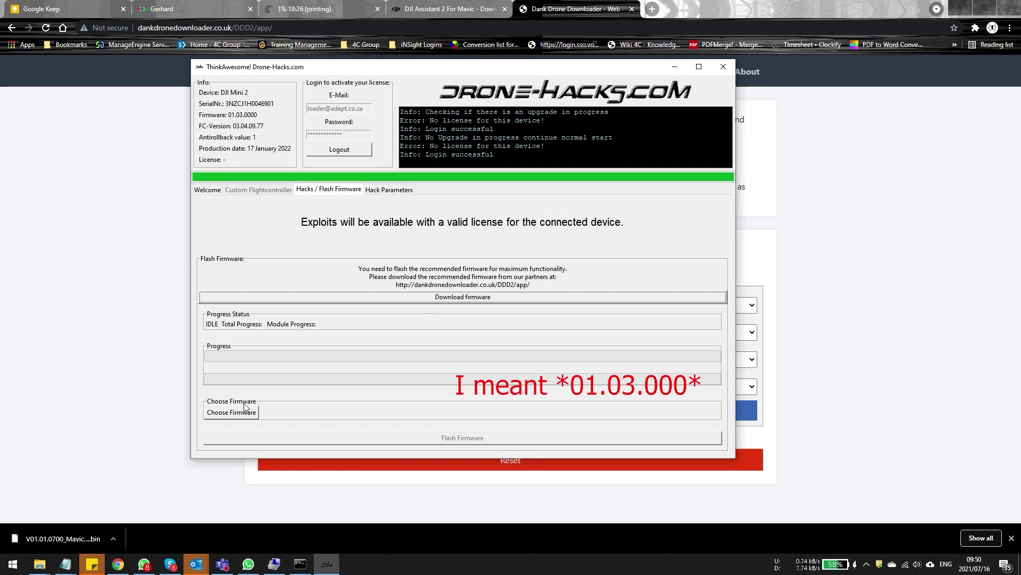
Step: Load V01.01.0700_Mavic_Mini_2_dji_system (1).bin from Downloads and highlight the lower anti-rollback log line
click(232, 414)
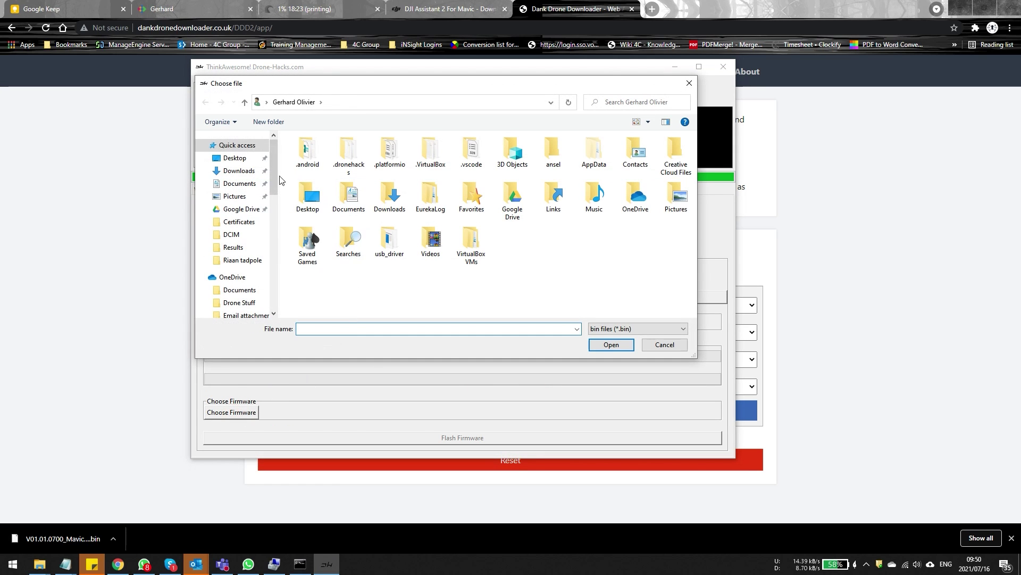
click(234, 171)
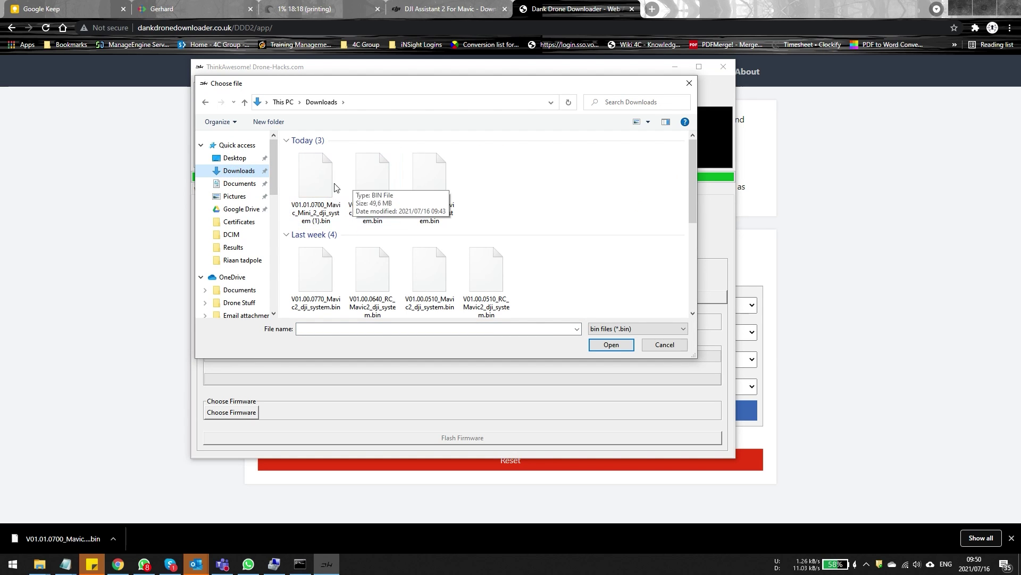
click(335, 187)
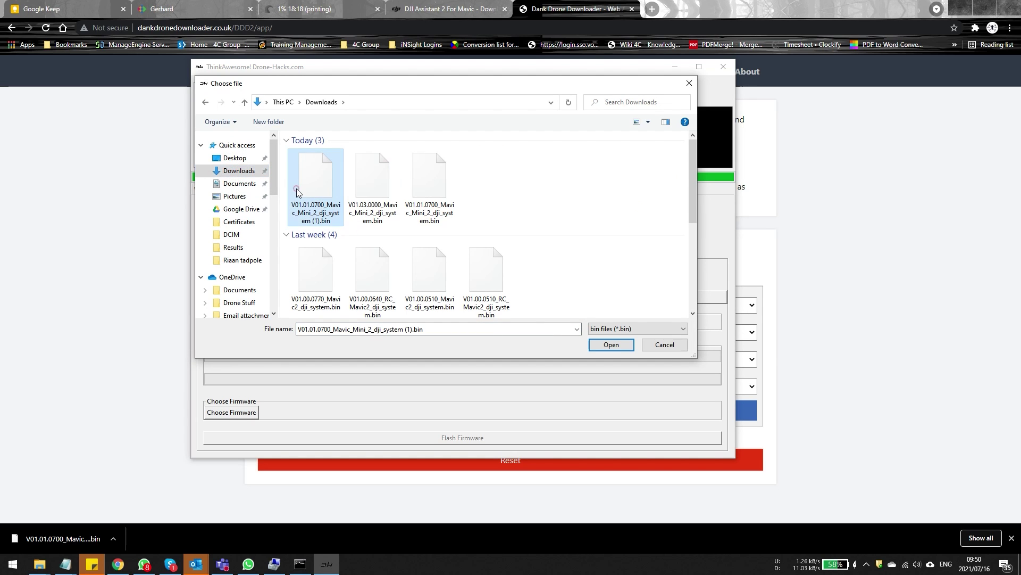
click(605, 347)
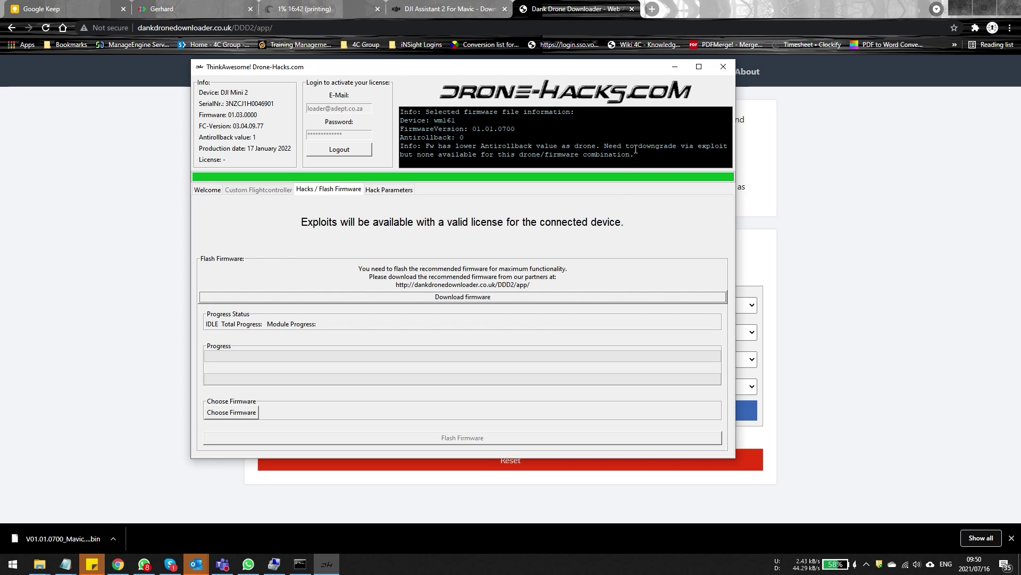
drag(416, 150, 657, 154)
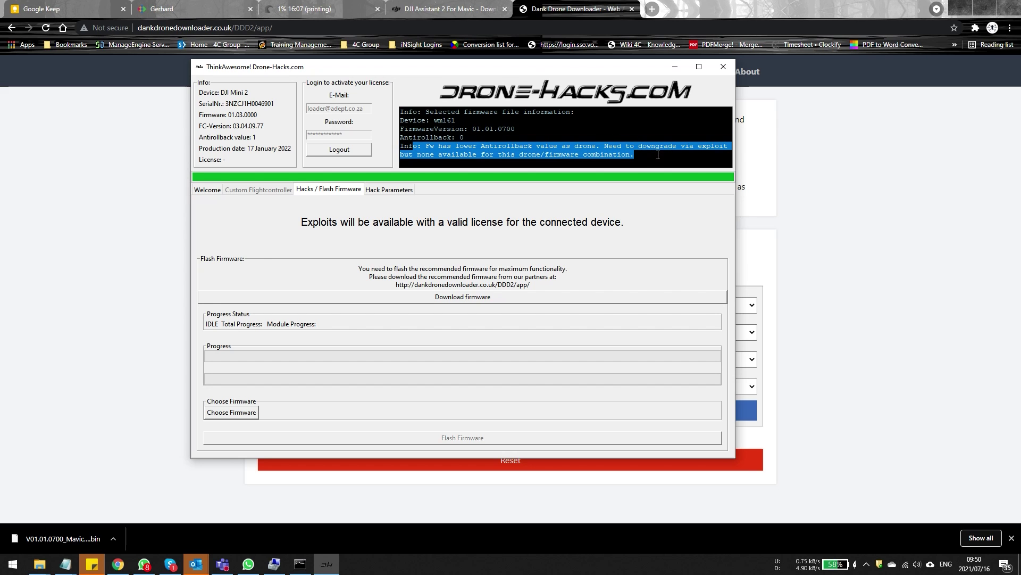
click(843, 245)
Step: Select DJI as the brand and Mavic Mini 2 (wm161) as the model
click(305, 334)
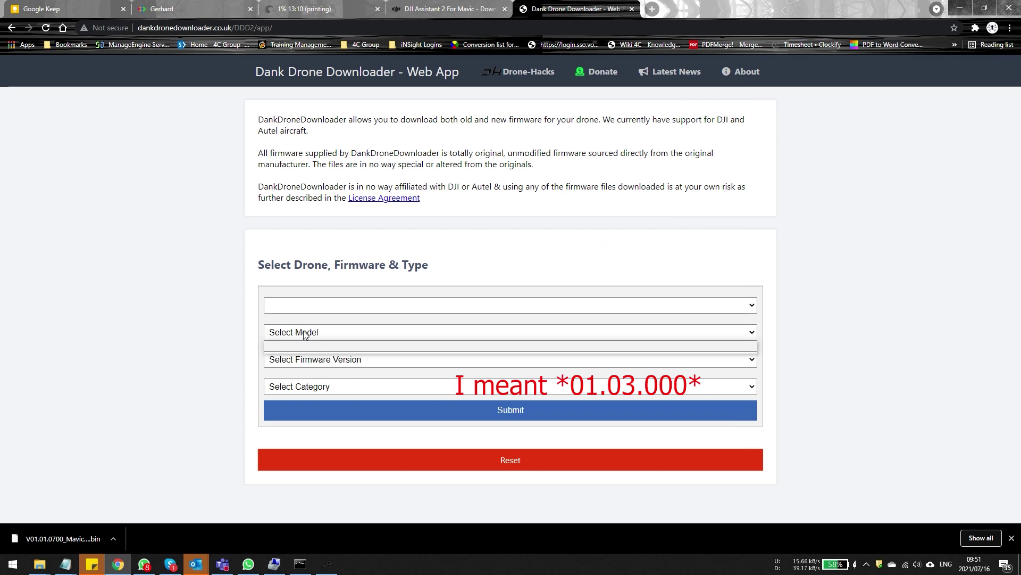
click(303, 306)
click(302, 306)
click(302, 308)
click(289, 332)
click(287, 333)
scroll(300, 302, down, 10)
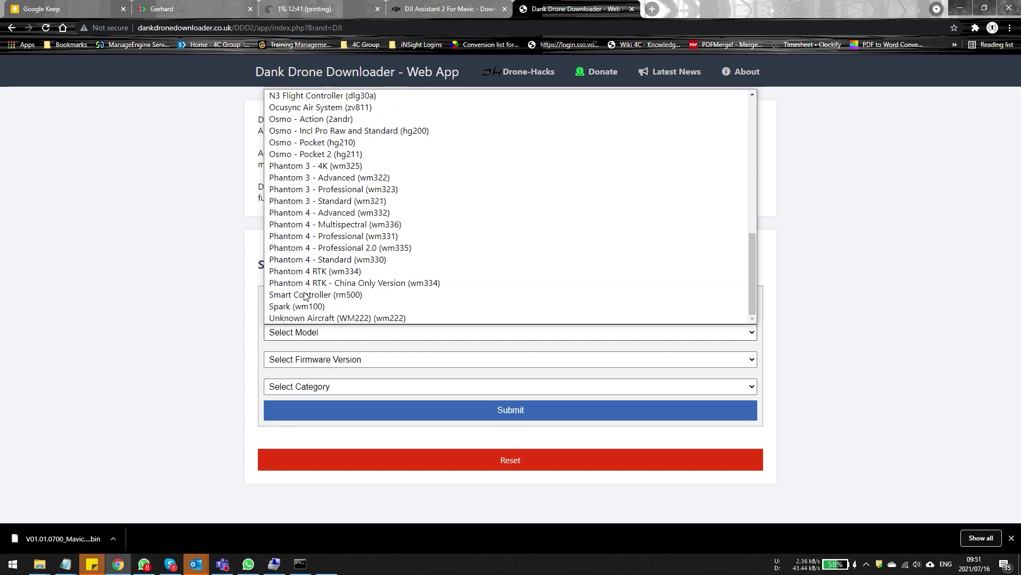
scroll(305, 296, up, 4)
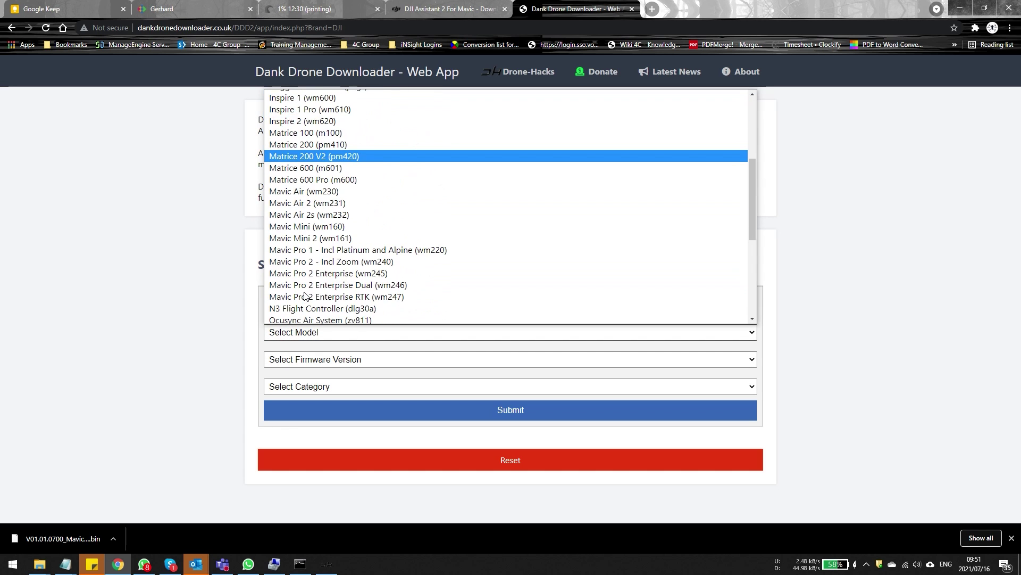
click(310, 237)
Step: Request version 01.02.0300 in the Aircraft category and download it from the Primary Server
click(303, 360)
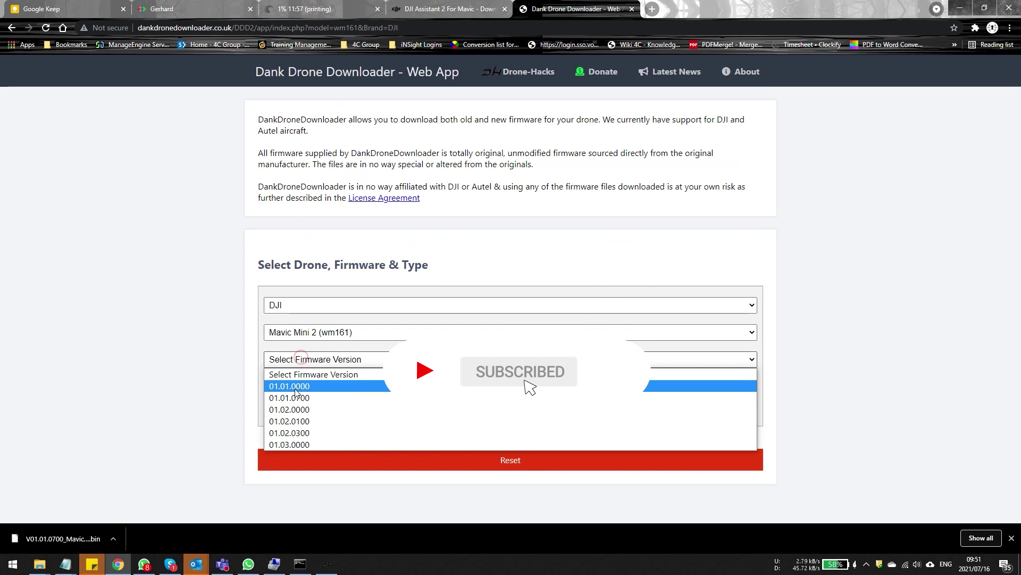
click(296, 434)
click(298, 386)
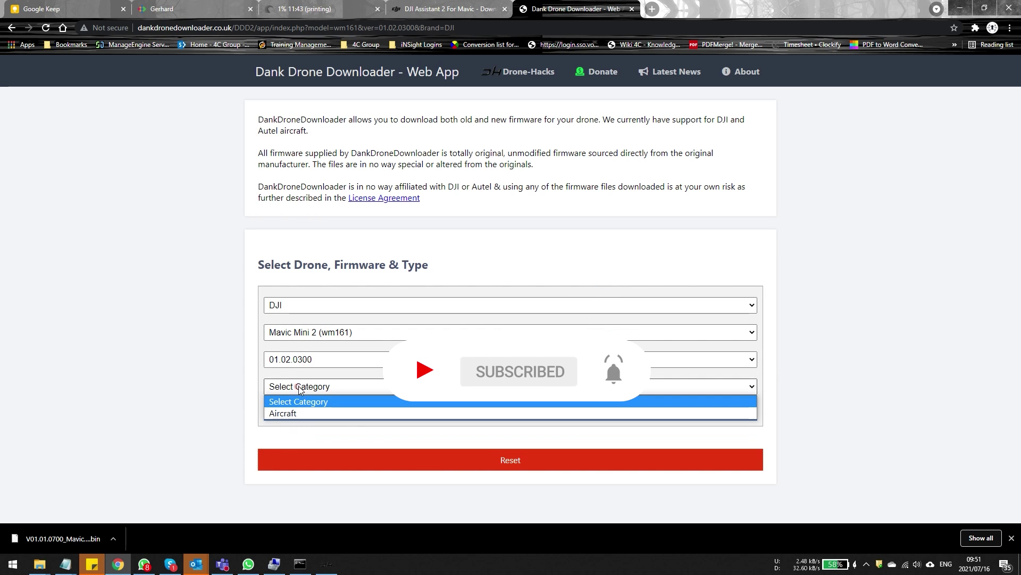
click(296, 411)
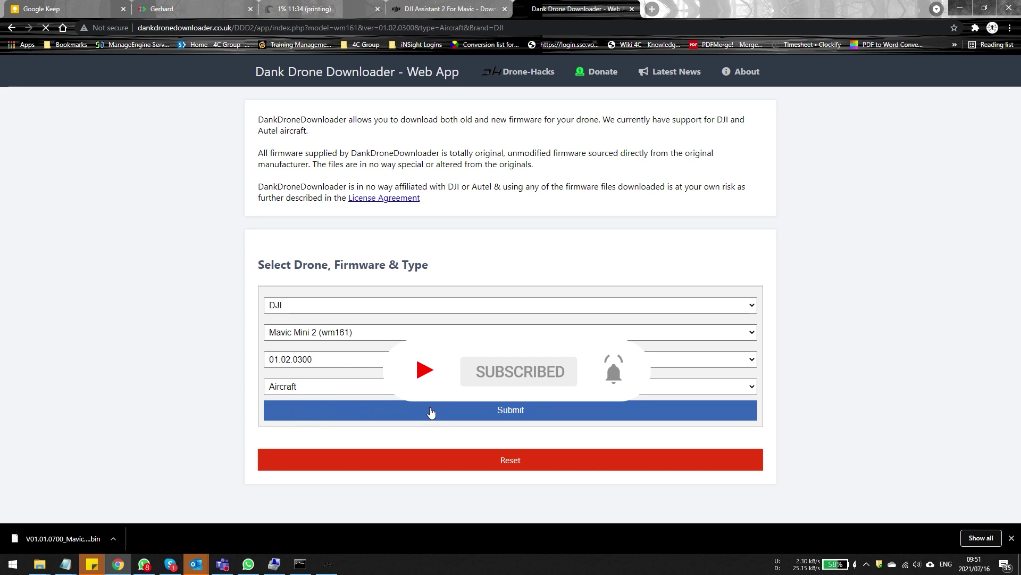
click(431, 411)
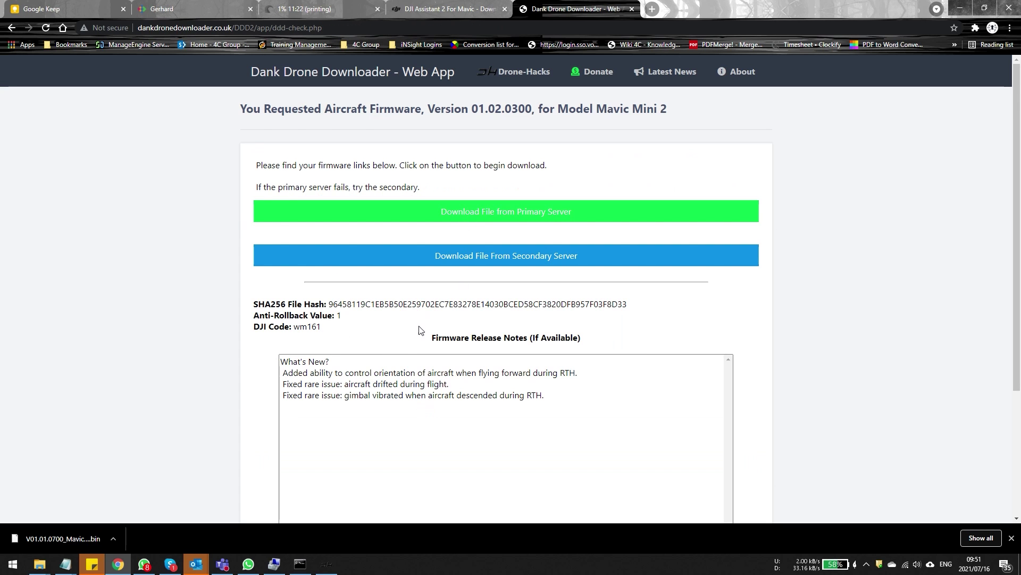
click(500, 211)
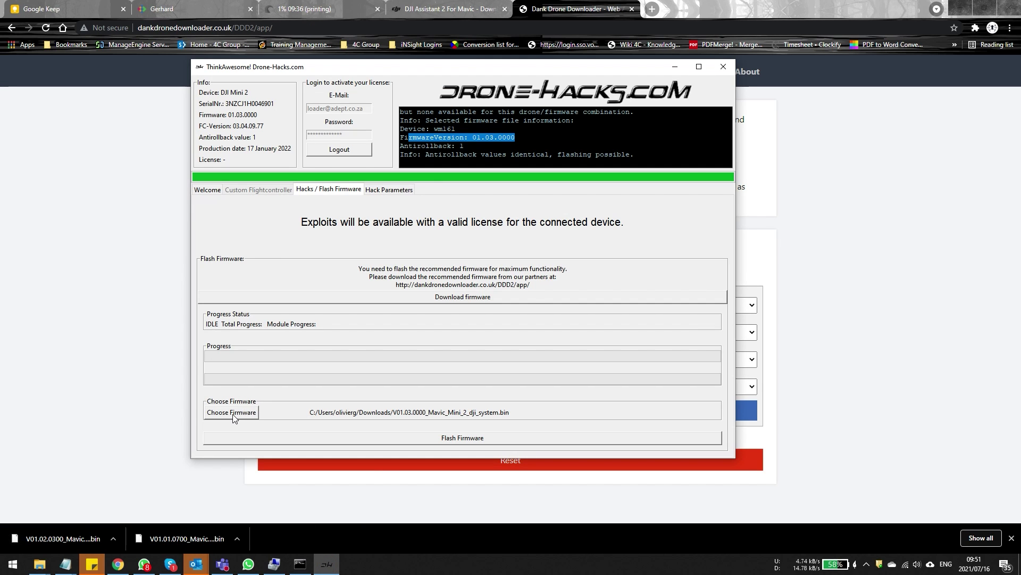
Step: Load V01.02.0300_Mavic_Mini_2_dji_system.bin from Downloads and highlight the 'flashing possible' log line
click(232, 412)
click(239, 170)
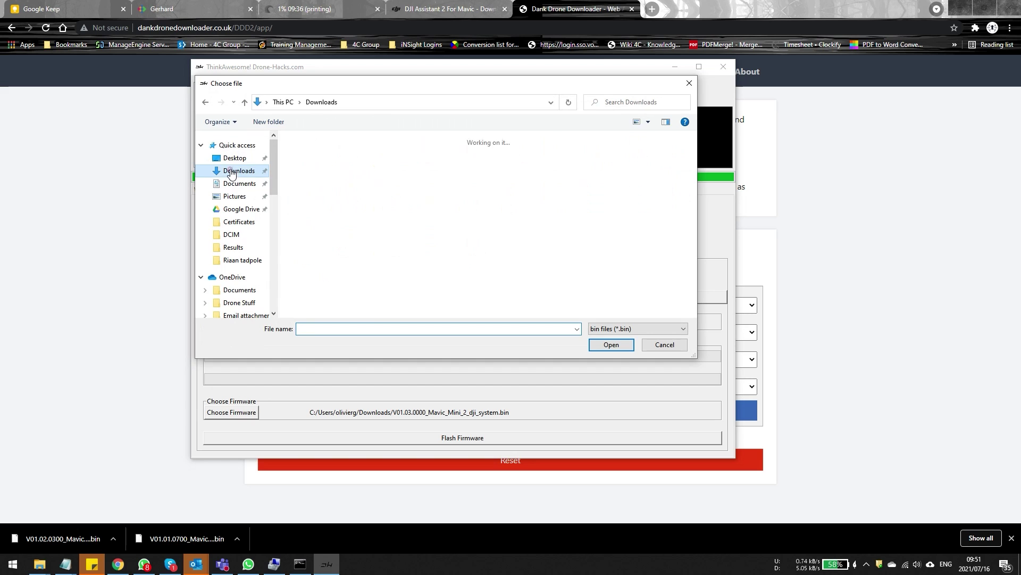
click(314, 175)
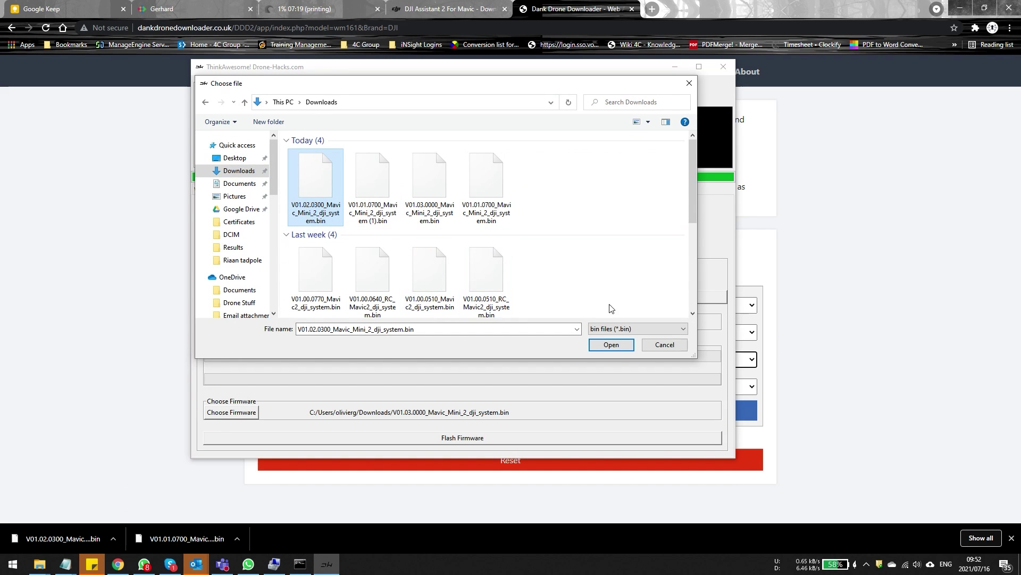
click(617, 344)
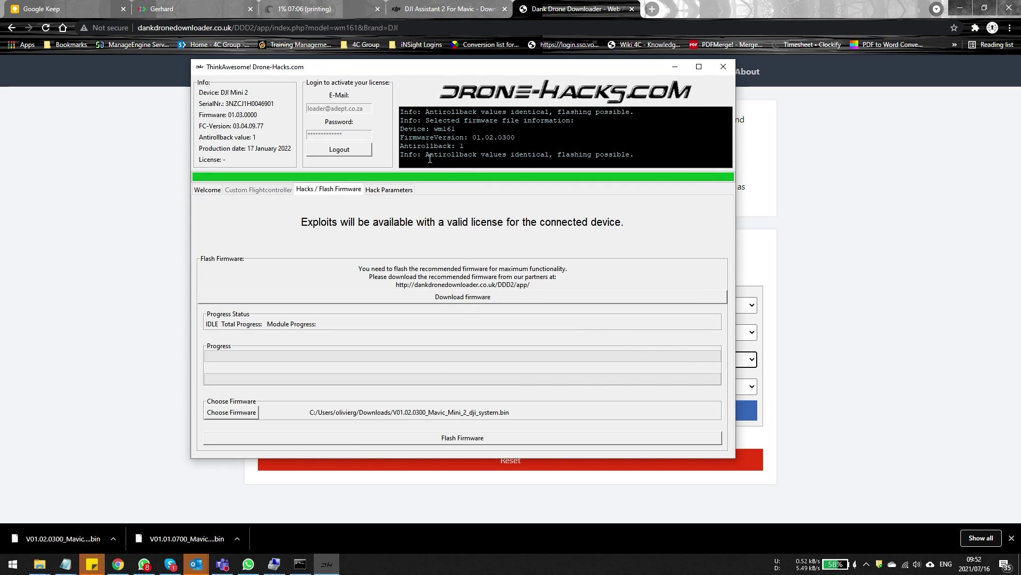
drag(411, 157, 624, 151)
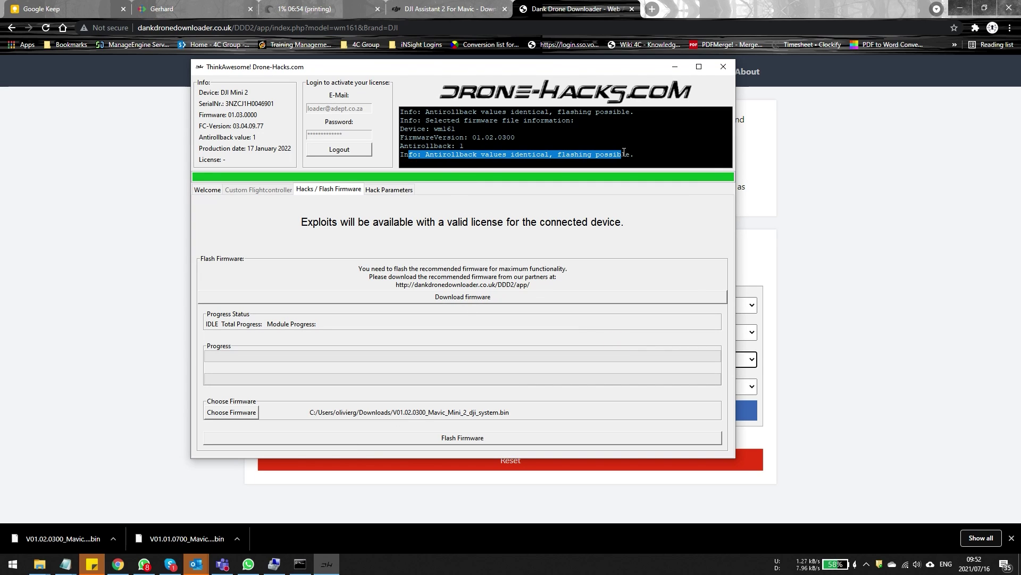
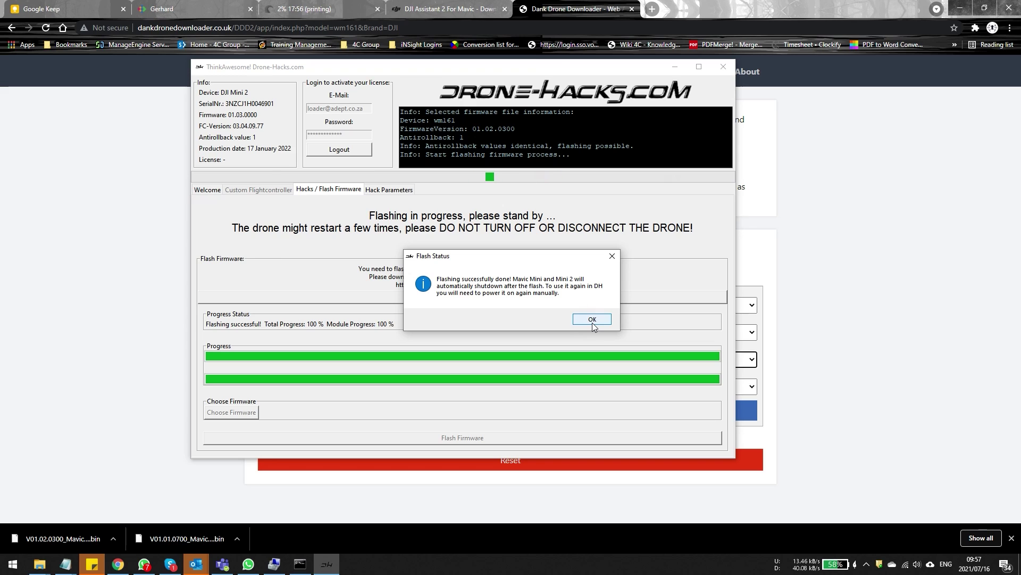
Step: Acknowledge the Flash Status dialog reporting the firmware flash succeeded at 100%
click(593, 320)
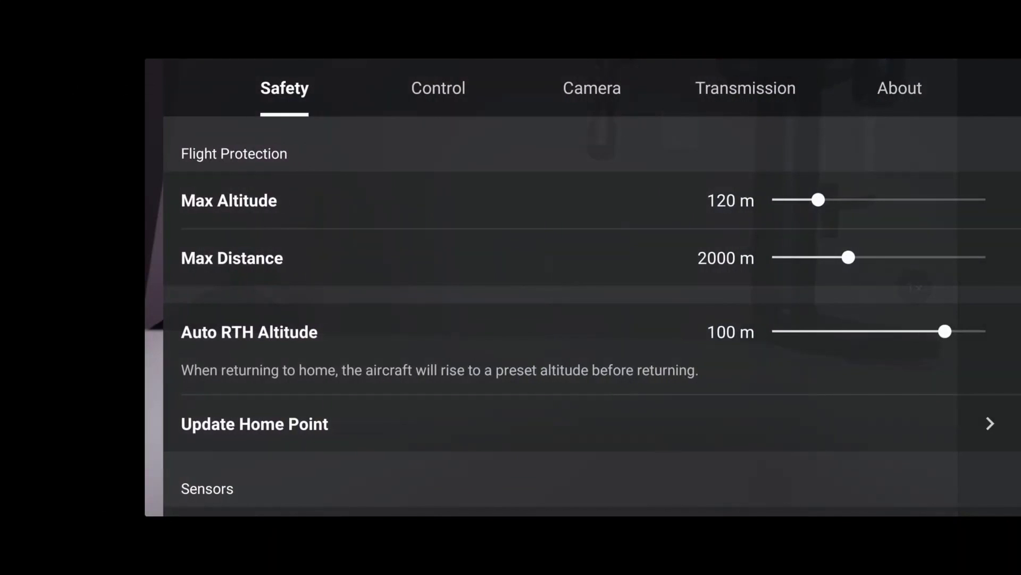
Step: Open the About page in DJI Fly to see the drone's model and firmware 01.02.0300
click(900, 87)
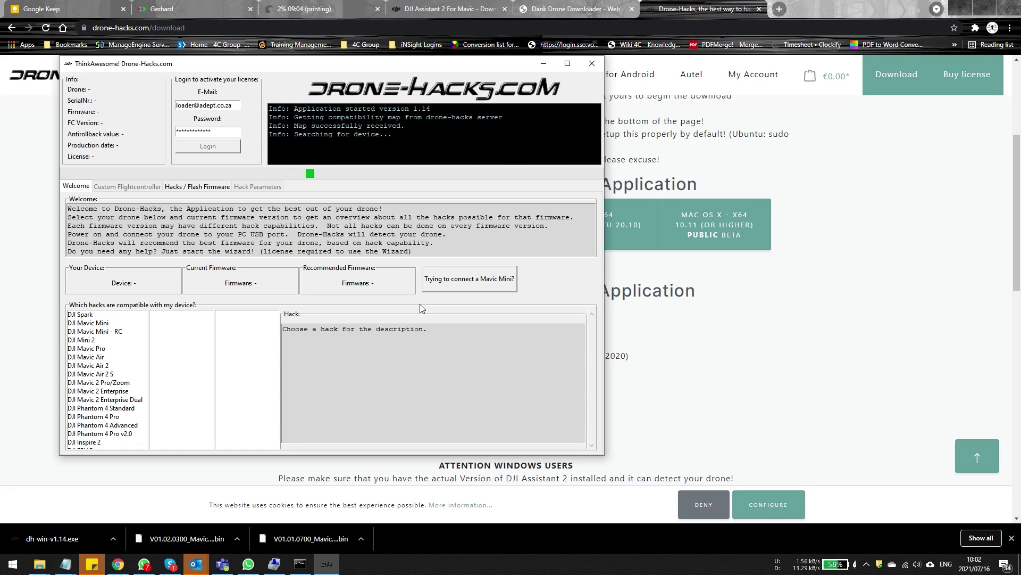
Step: Connect the DJI Mini 2 on firmware 01.02.0300 using the Mavic Mini connection steps, then go to Flash Firmware
click(461, 285)
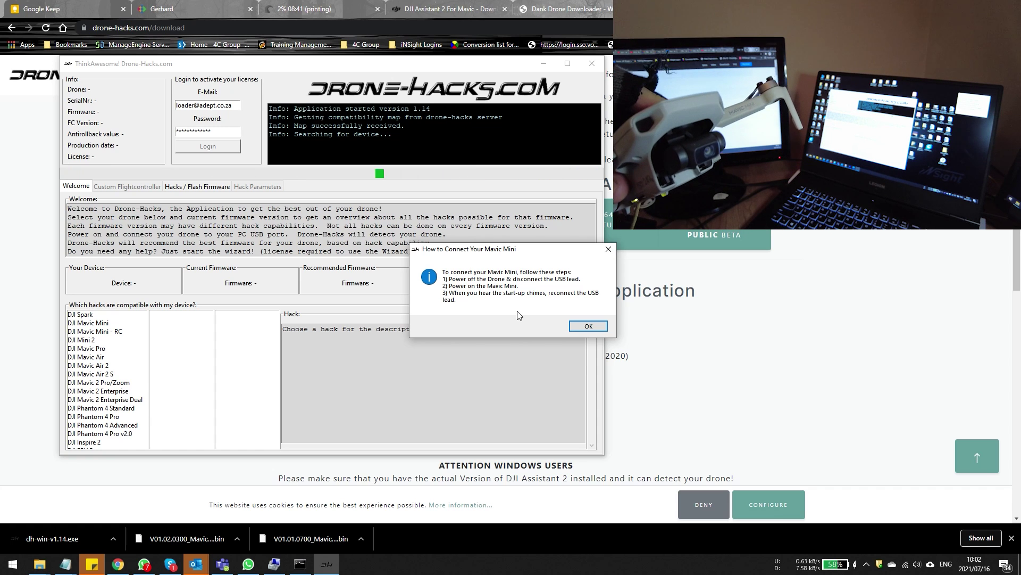
click(585, 325)
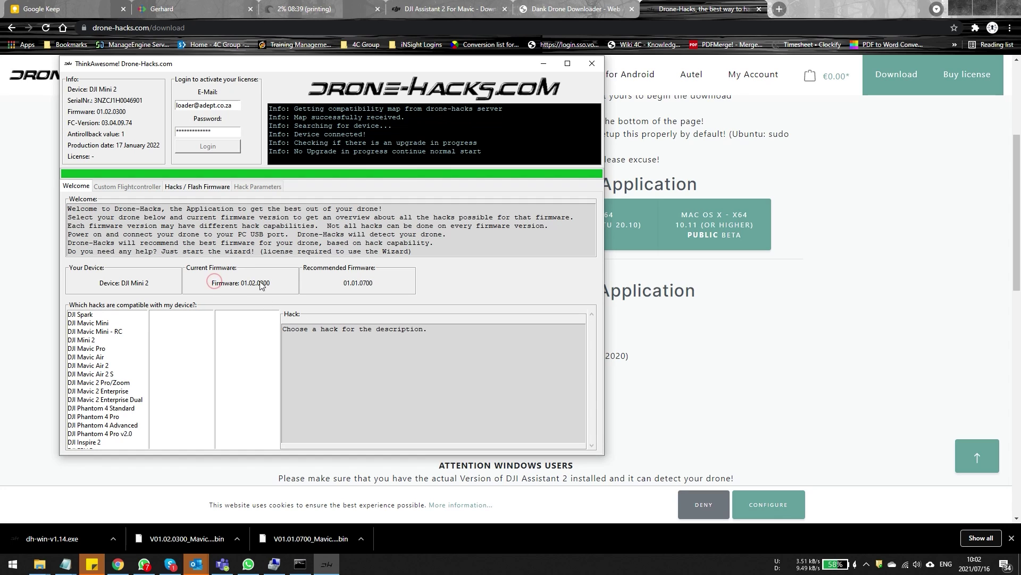
click(193, 189)
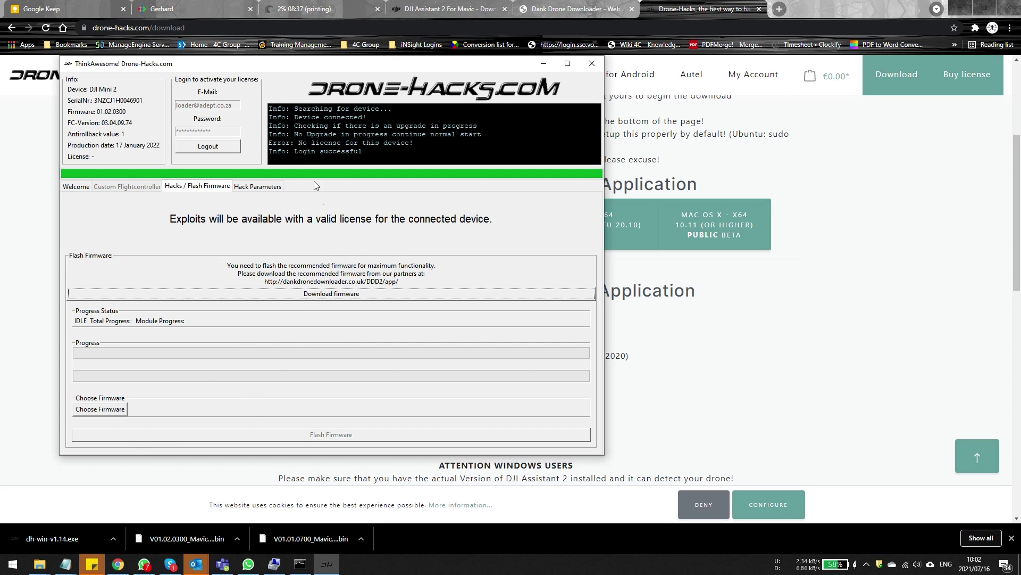
Step: Load V01.03.0000_Mavic_Mini_2_dji_system.bin from Downloads and start flashing it to the drone
click(112, 410)
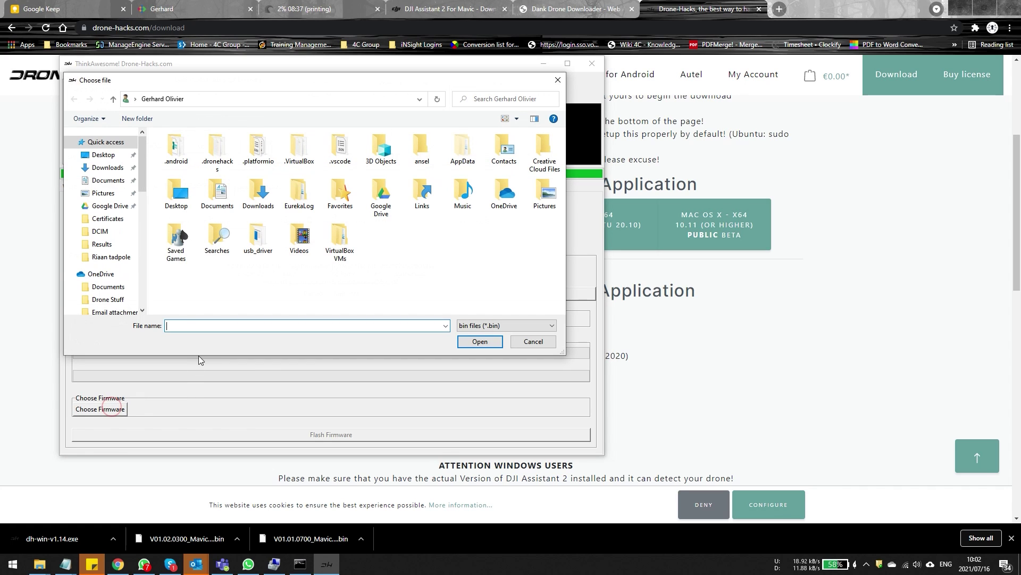
click(107, 168)
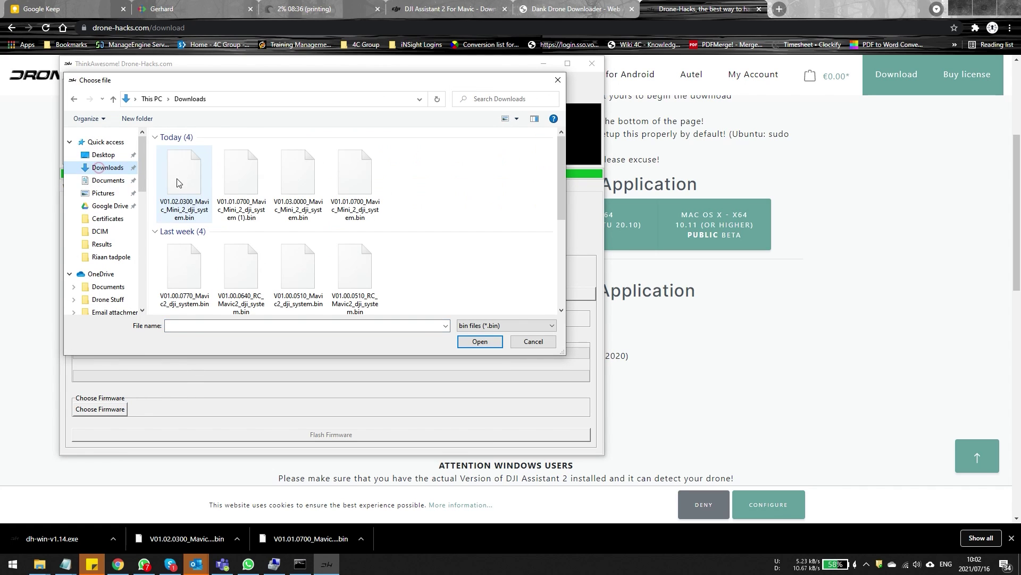
click(297, 182)
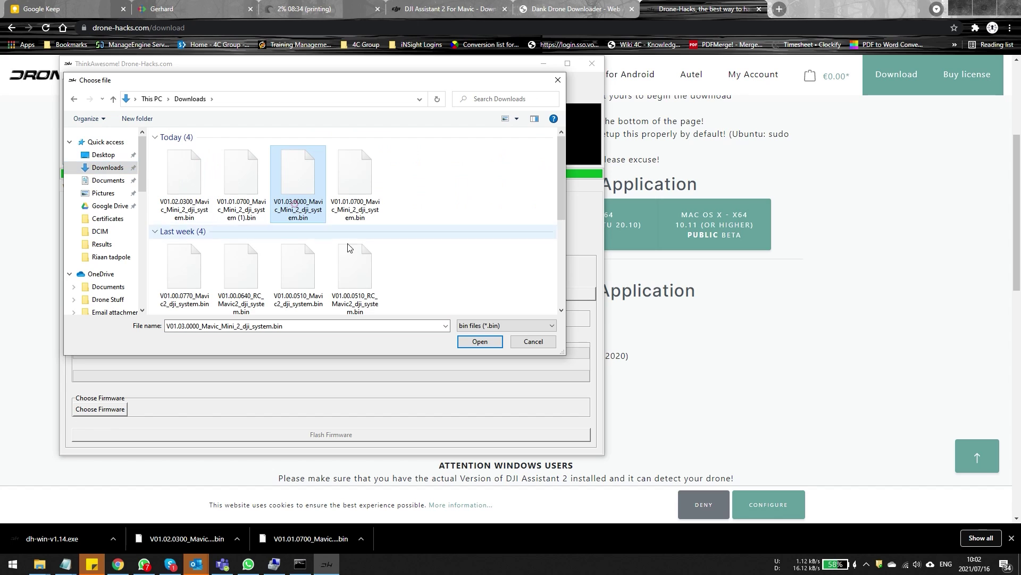
click(479, 342)
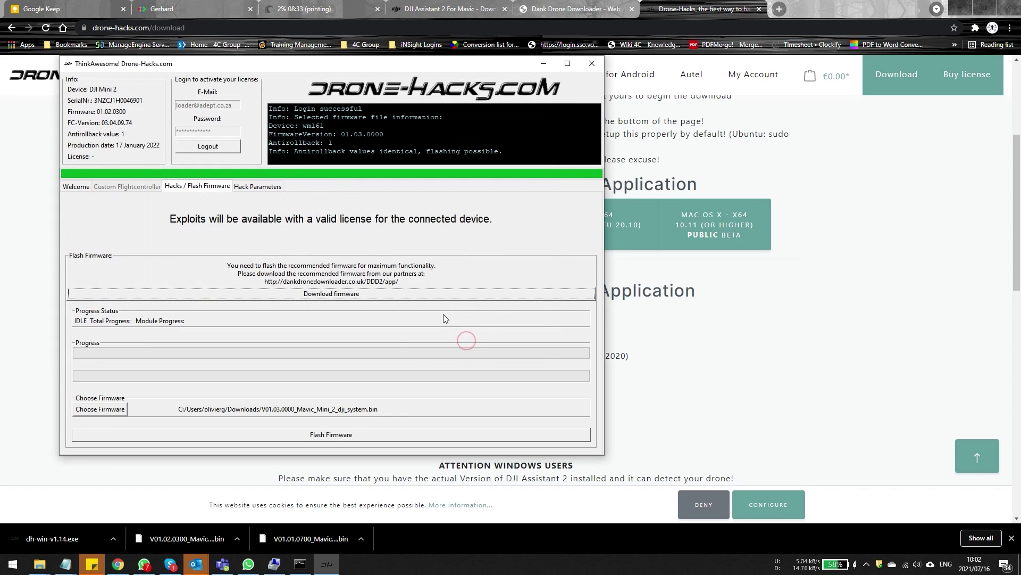
click(324, 434)
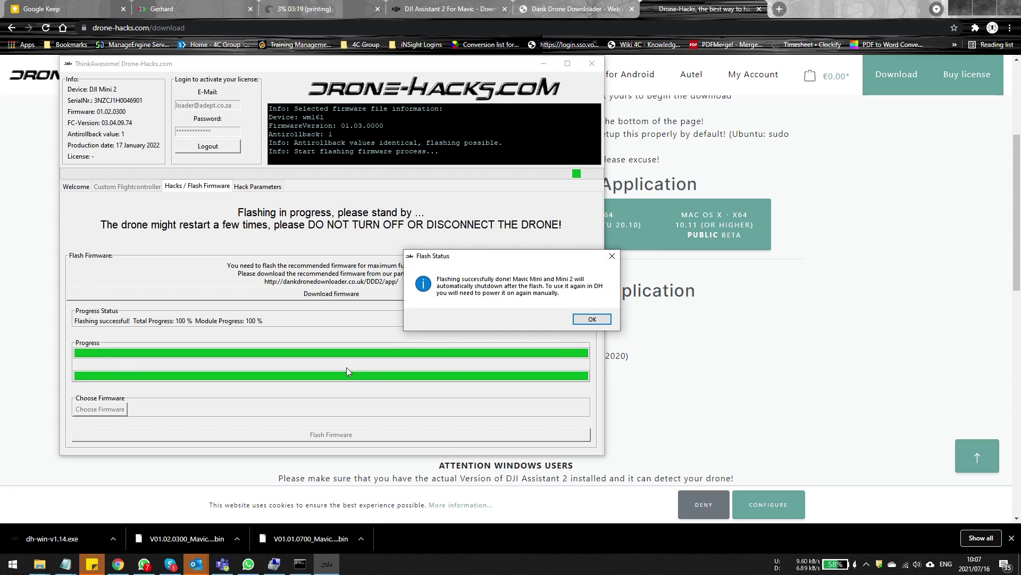
Step: After flashing firmware 01.03.0000 completes, dismiss the flash-success notice
click(592, 319)
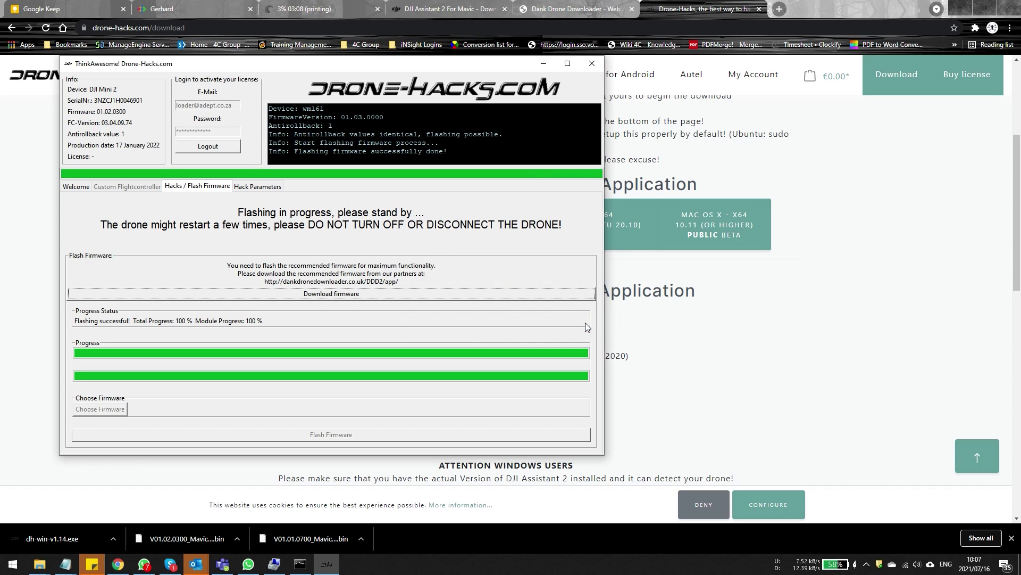